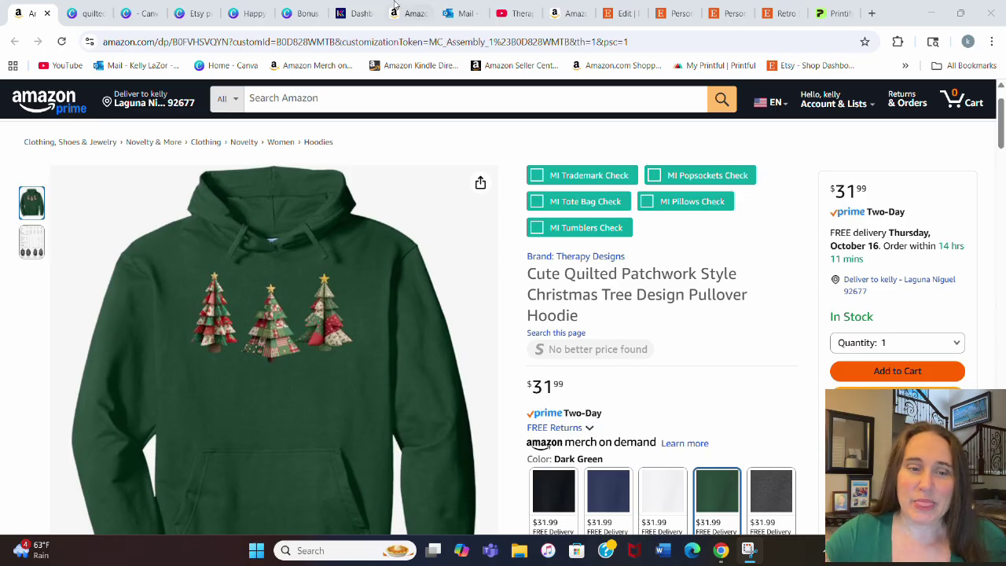
Step: Switch to the quilted Christmas trees design and bring Page 1's three patchwork trees into view
left_click(86, 11)
scroll(540, 302, "up", 3)
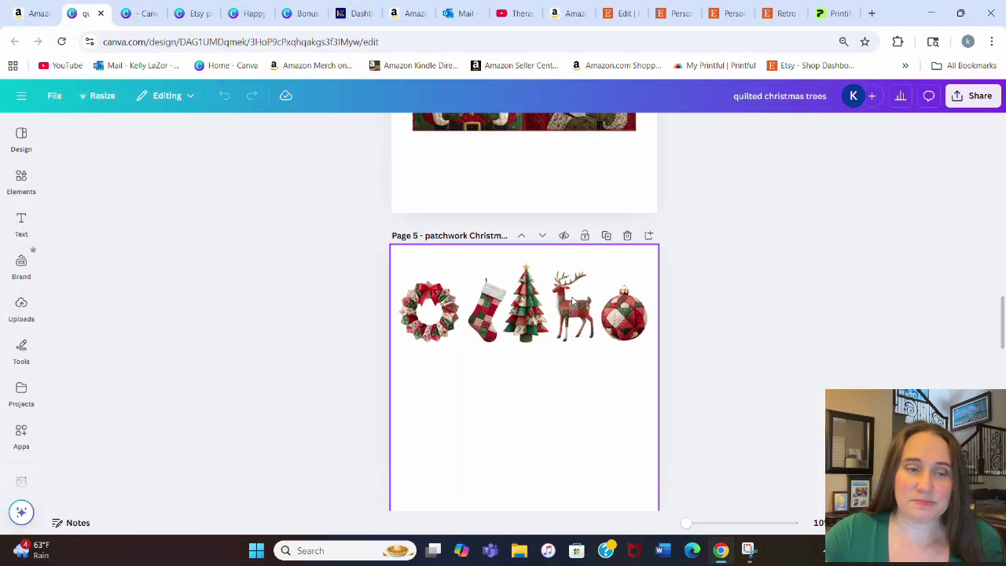
scroll(728, 357, "up", 15)
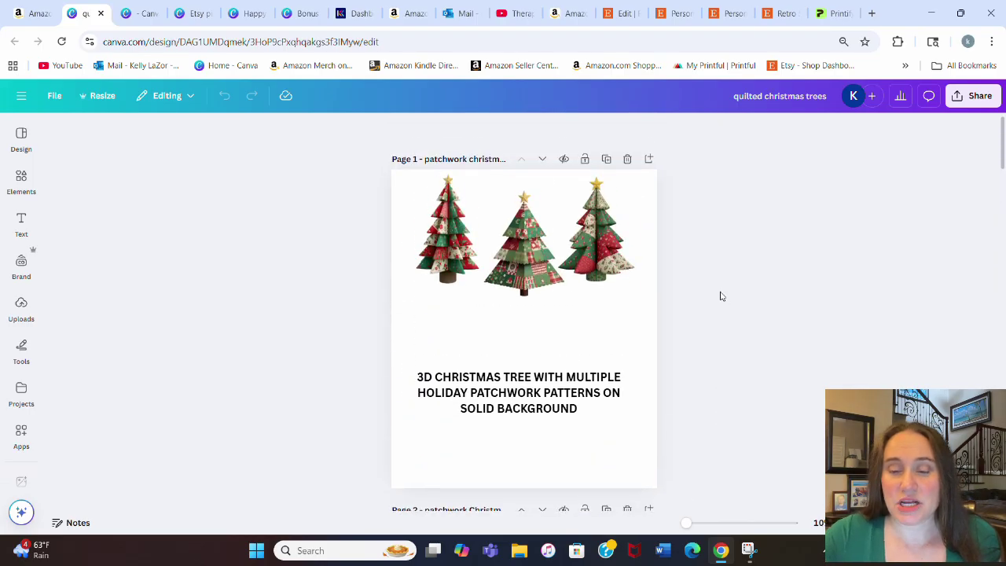
scroll(689, 199, "down", 2)
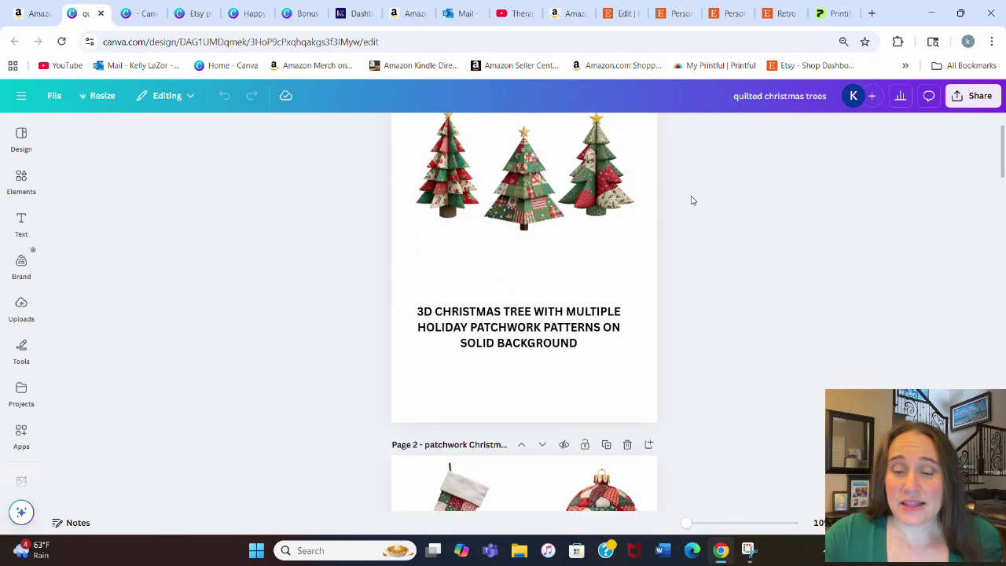
scroll(634, 186, "up", 2)
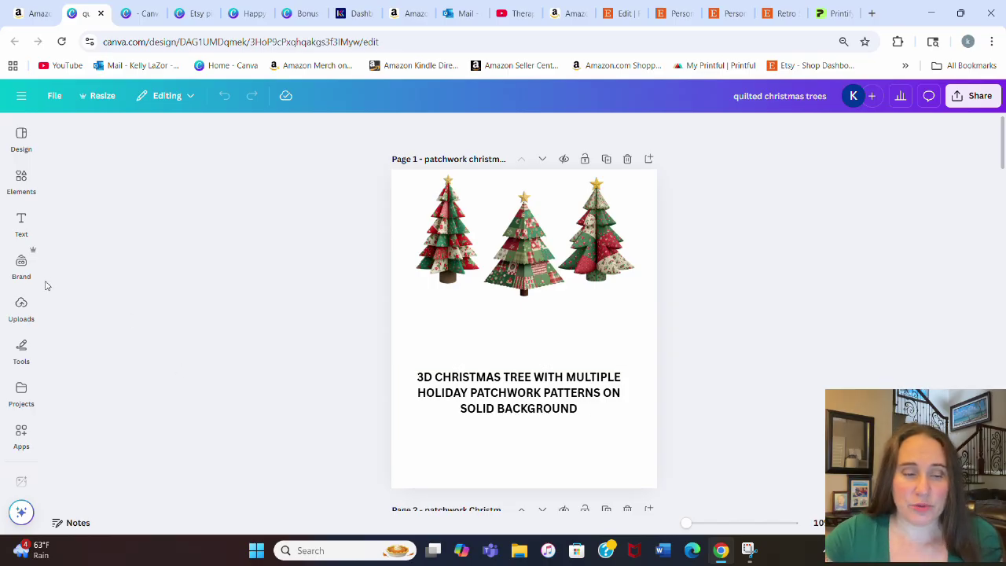
Step: Open the Magic Media image generator from Elements and start a new prompt
left_click(21, 179)
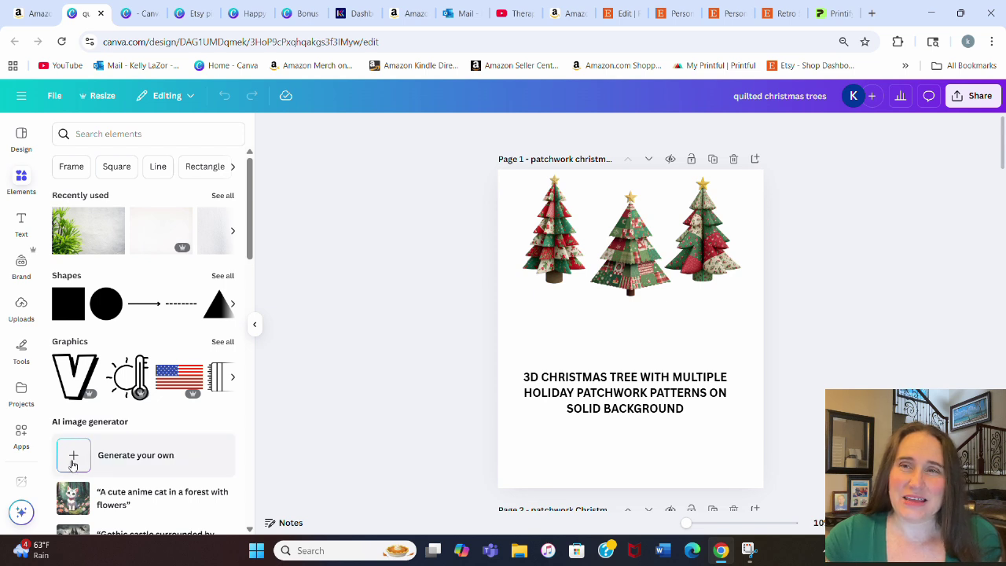
left_click(74, 464)
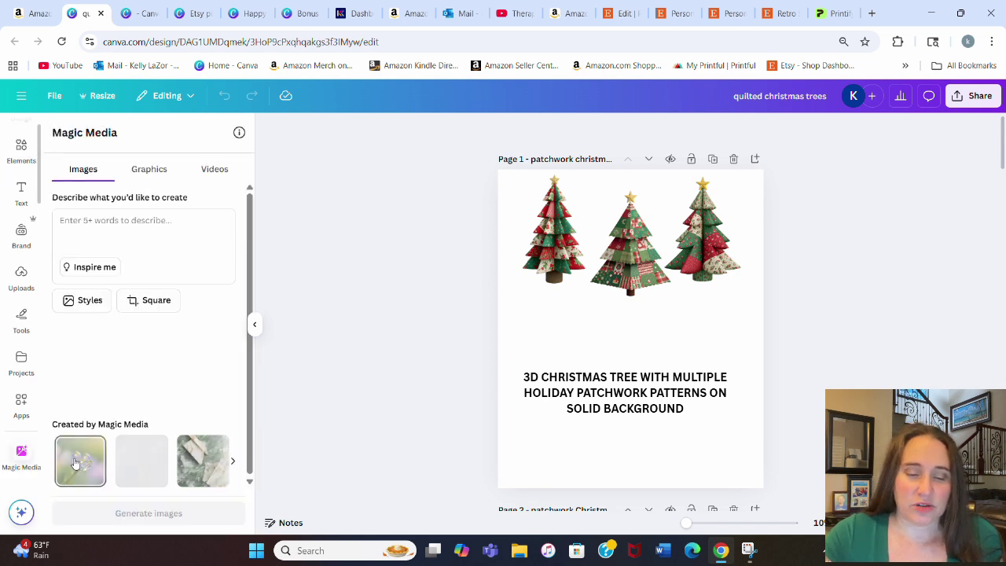
left_click(61, 232)
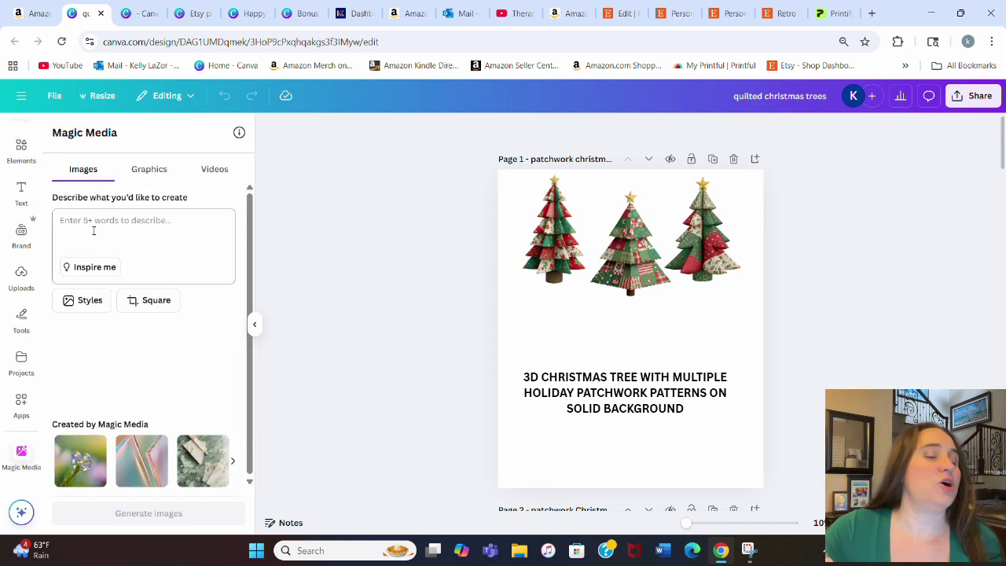
Step: Copy the caption '3D Christmas tree with multiple holiday patchwork patterns on solid background' into the prompt
left_click(667, 418)
right_click(671, 419)
left_click(670, 418)
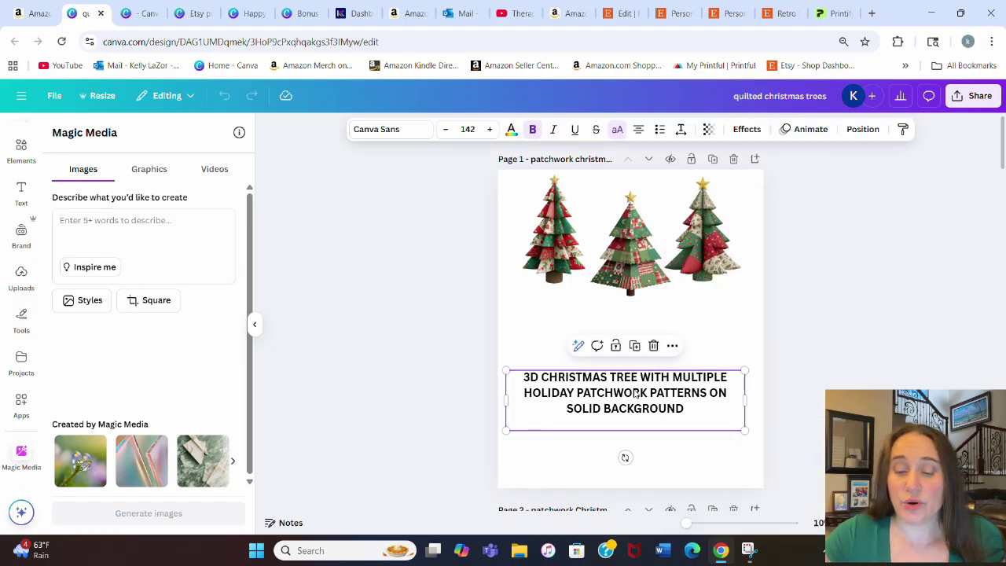
left_click_drag(700, 415, 530, 370)
left_click(687, 400)
right_click(555, 382)
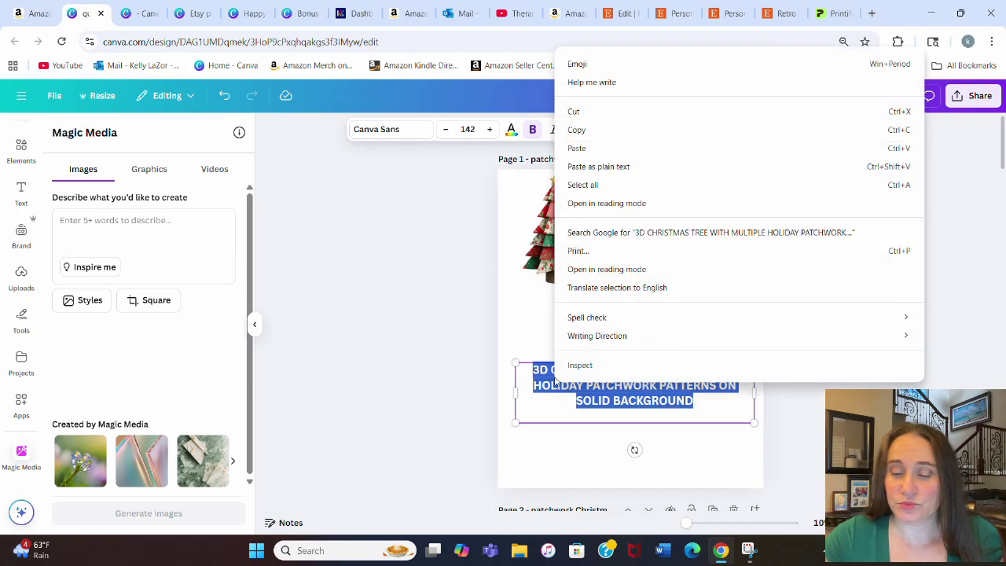
left_click(579, 130)
left_click(122, 236)
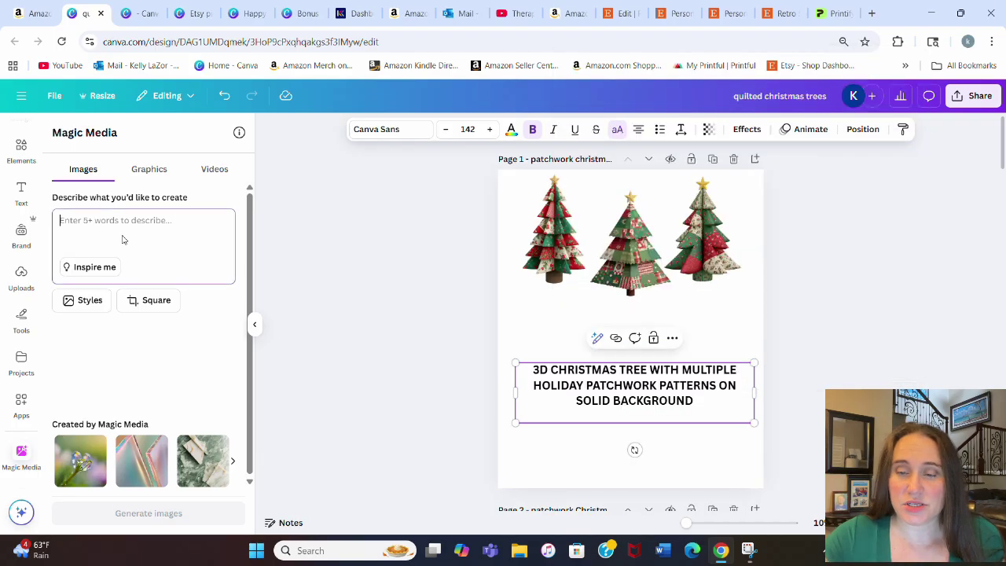
right_click(122, 236)
left_click(144, 384)
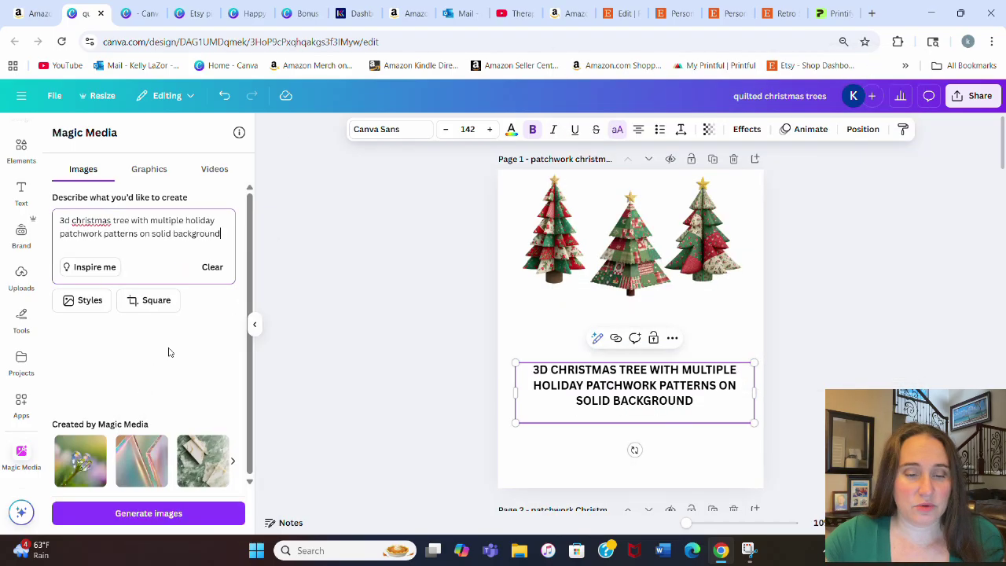
Step: Generate patchwork tree images and place the green-background tree on Page 1
left_click(137, 515)
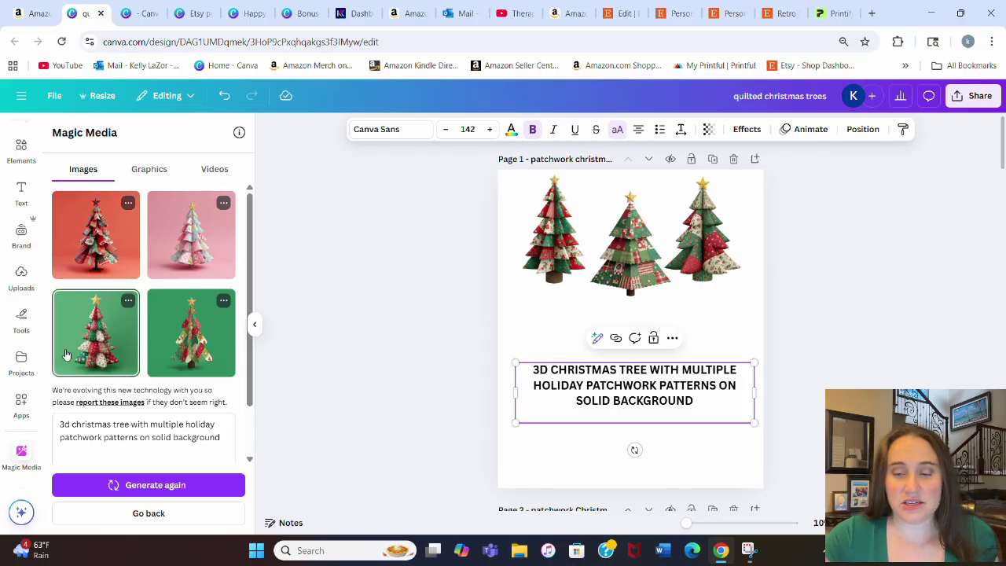
left_click(94, 342)
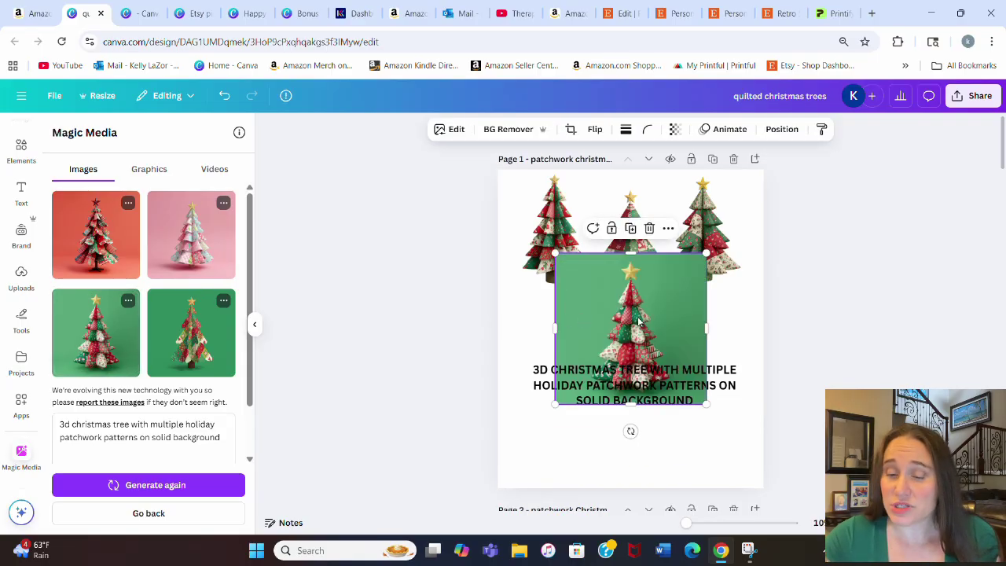
left_click_drag(642, 314, 642, 282)
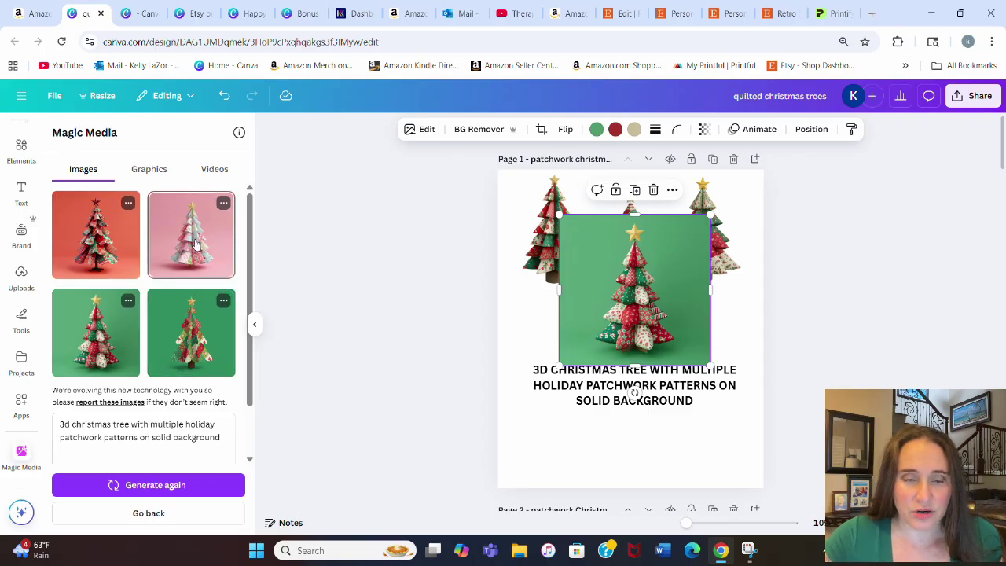
Step: Add the red-background tree, then move it off the page and delete it
left_click(94, 250)
left_click_drag(660, 292, 659, 218)
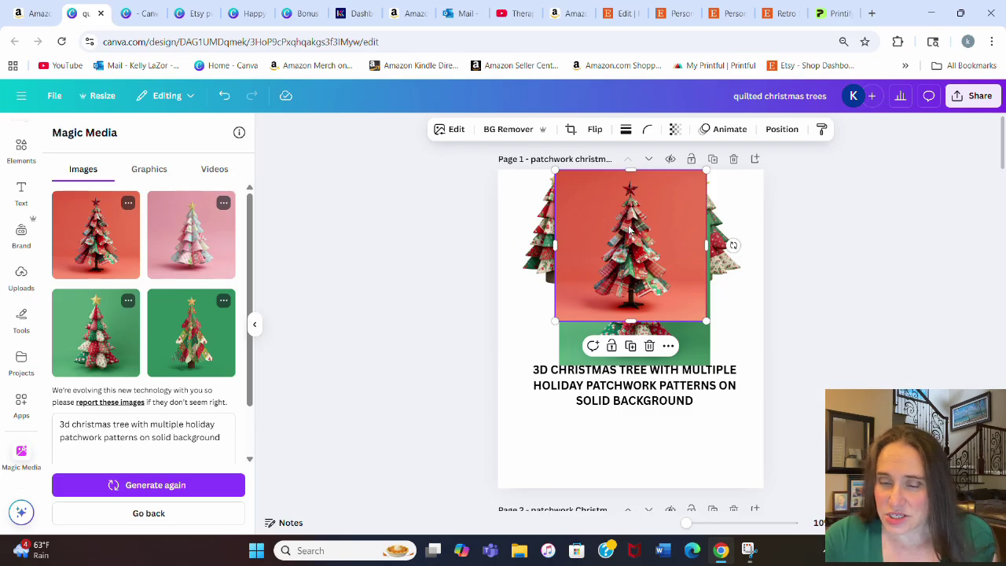
left_click_drag(649, 258, 301, 260)
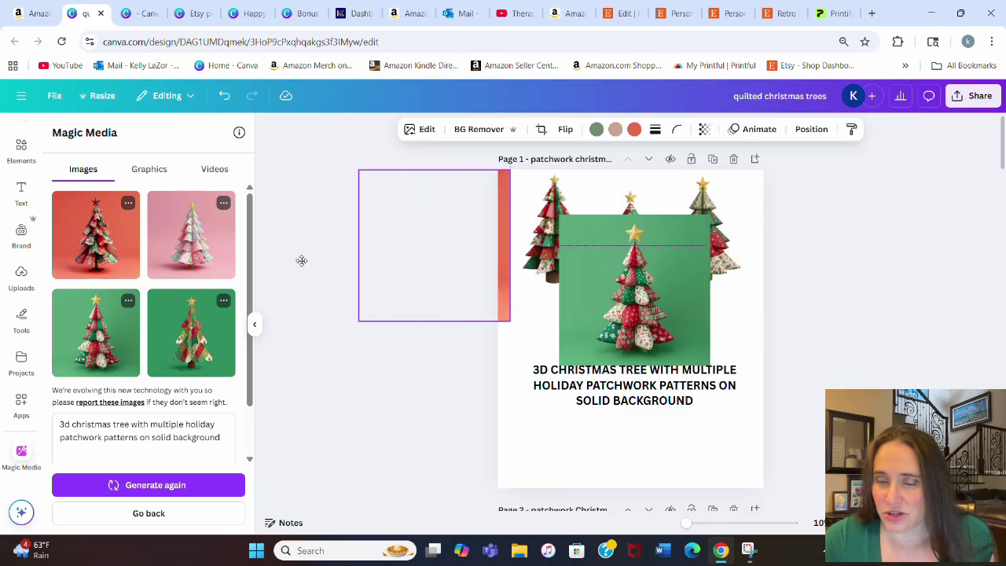
key("Delete")
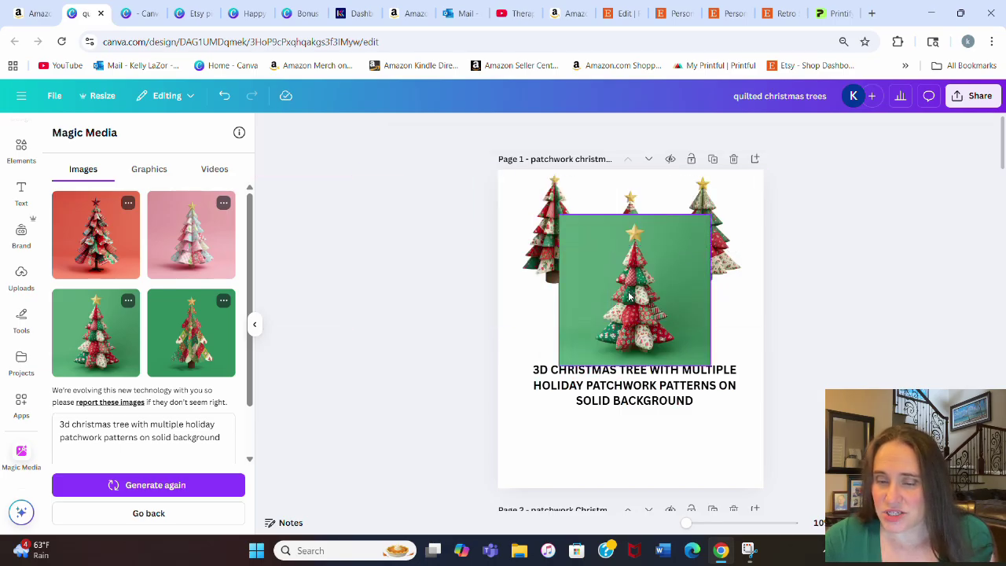
Step: Generate more trees like the third result and place the first variation above the title
left_click(127, 302)
left_click(138, 332)
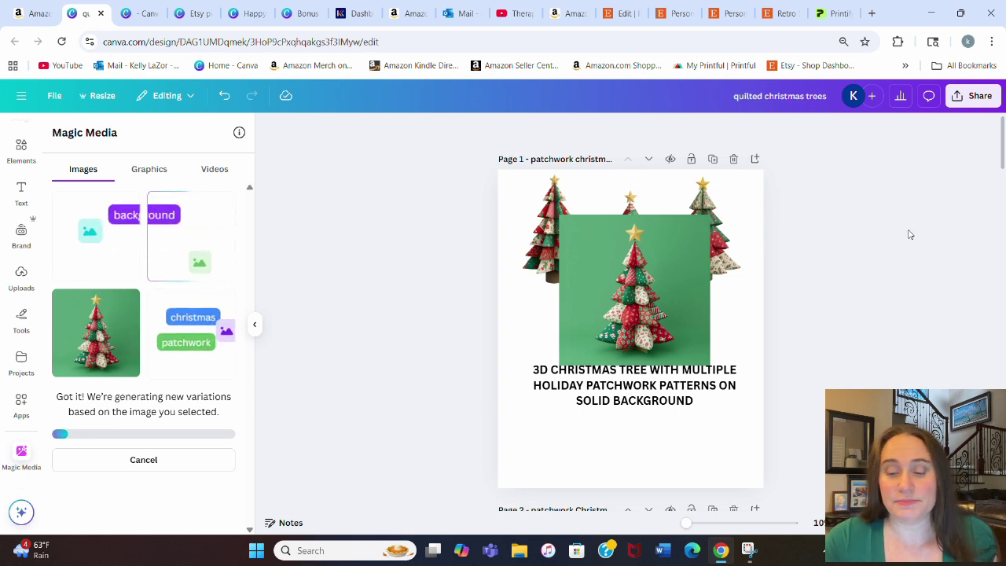
left_click(93, 247)
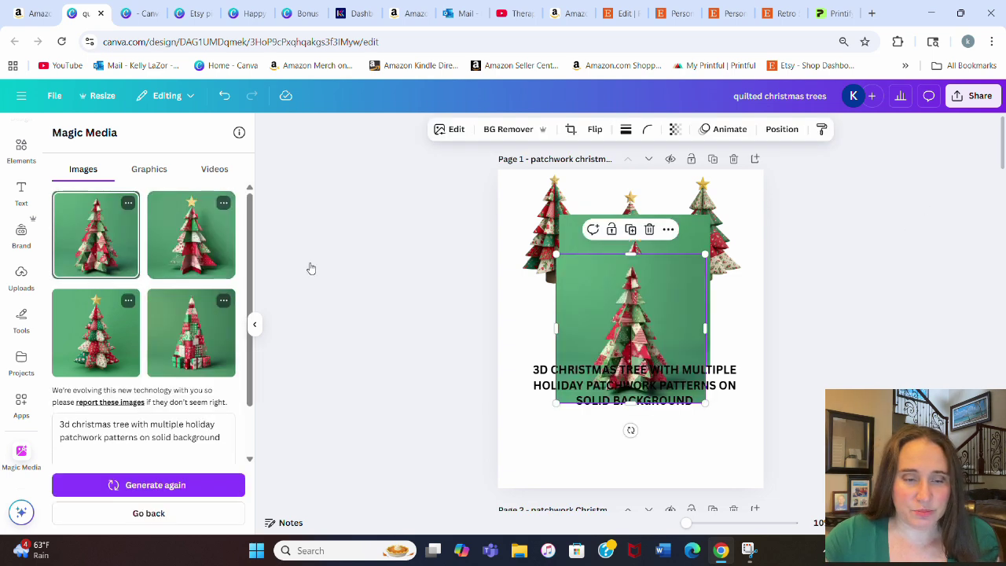
left_click_drag(655, 359, 612, 305)
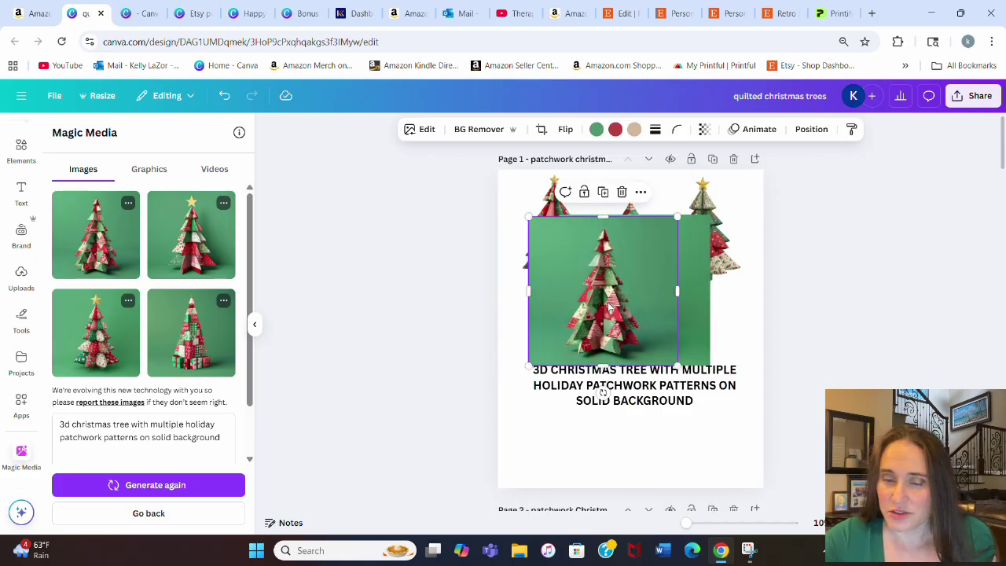
Step: Add a second tree variation, resize it, and position it beside the first
left_click(198, 243)
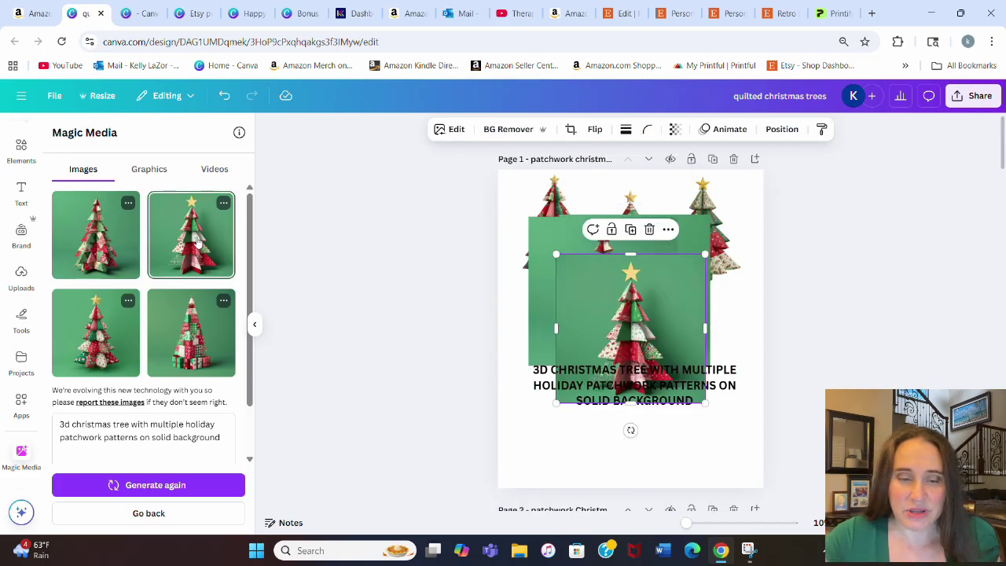
left_click_drag(711, 214, 710, 259)
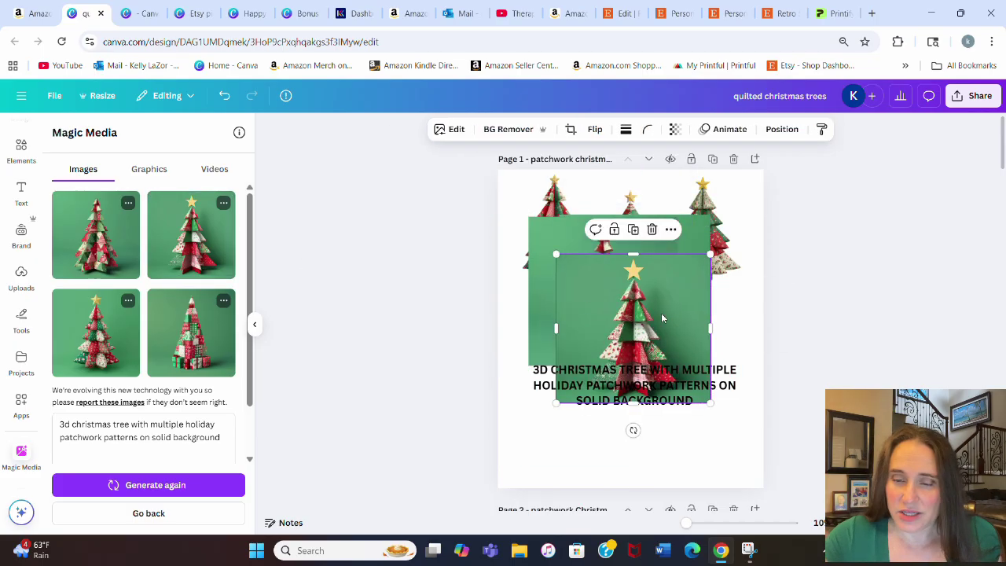
left_click_drag(633, 330, 660, 253)
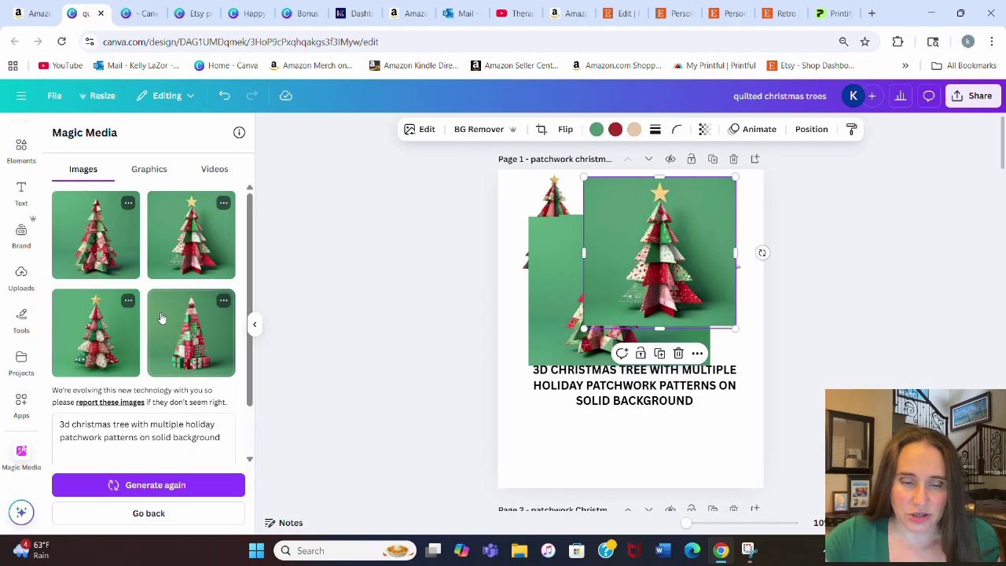
left_click_drag(641, 269, 667, 302)
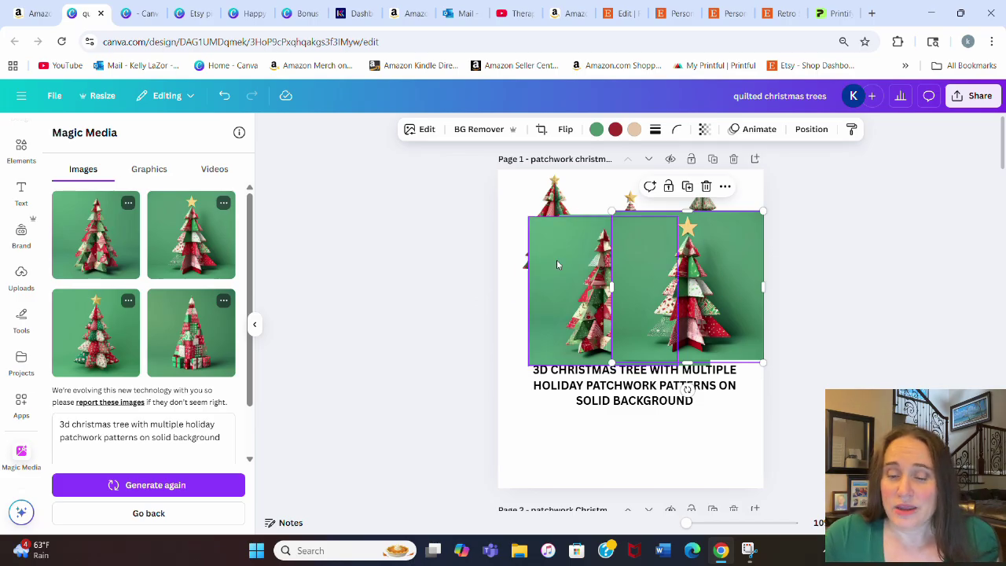
Step: Remove the green backgrounds from the three trees and arrange the cut-outs, one in the bottom row
left_click(479, 129)
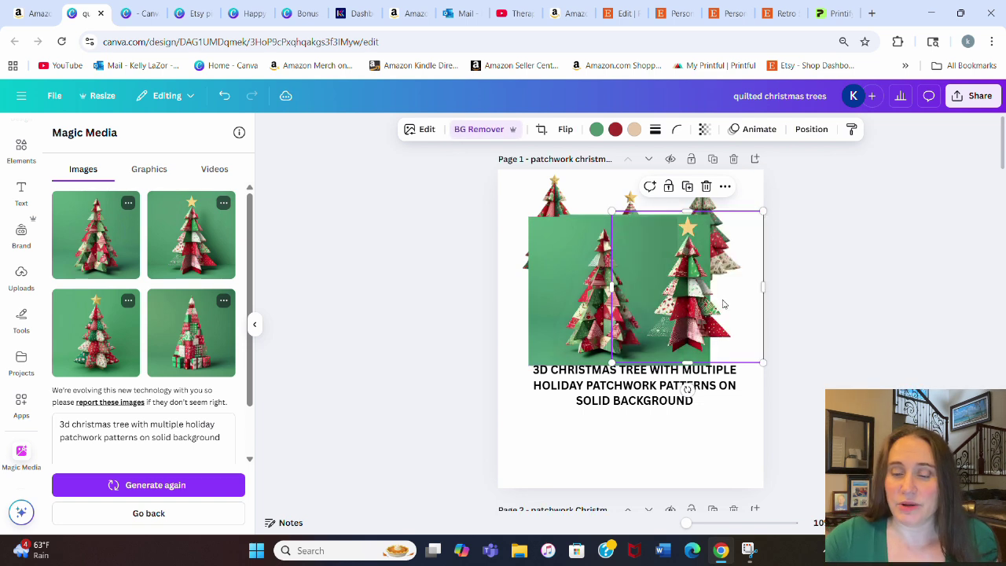
left_click_drag(695, 315, 728, 441)
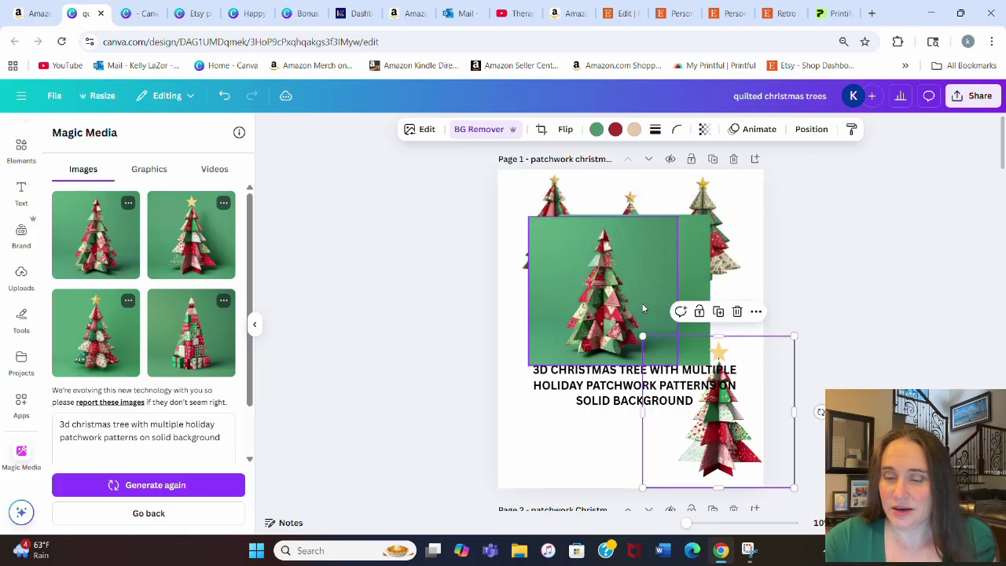
left_click(602, 259)
left_click(479, 129)
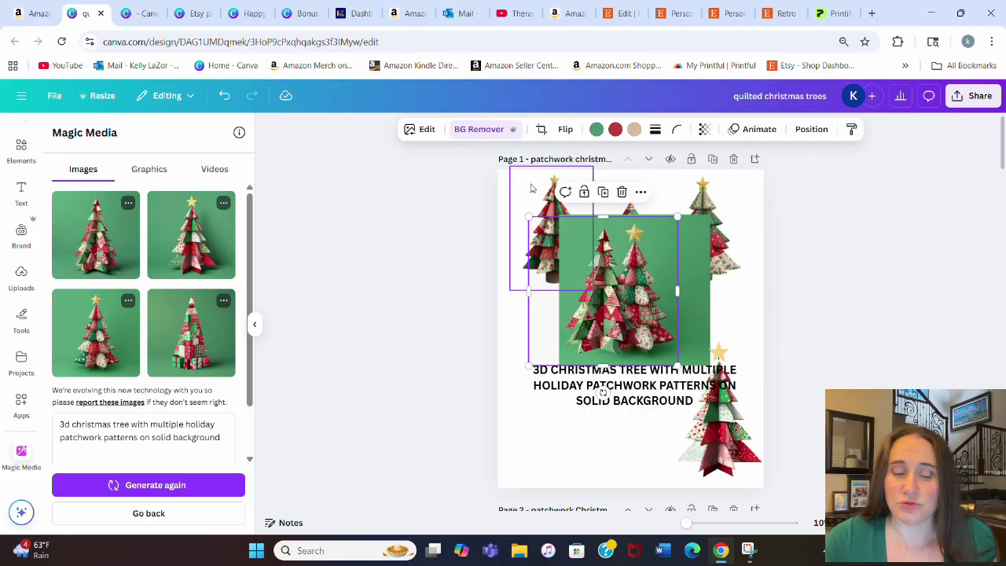
left_click_drag(621, 290, 591, 420)
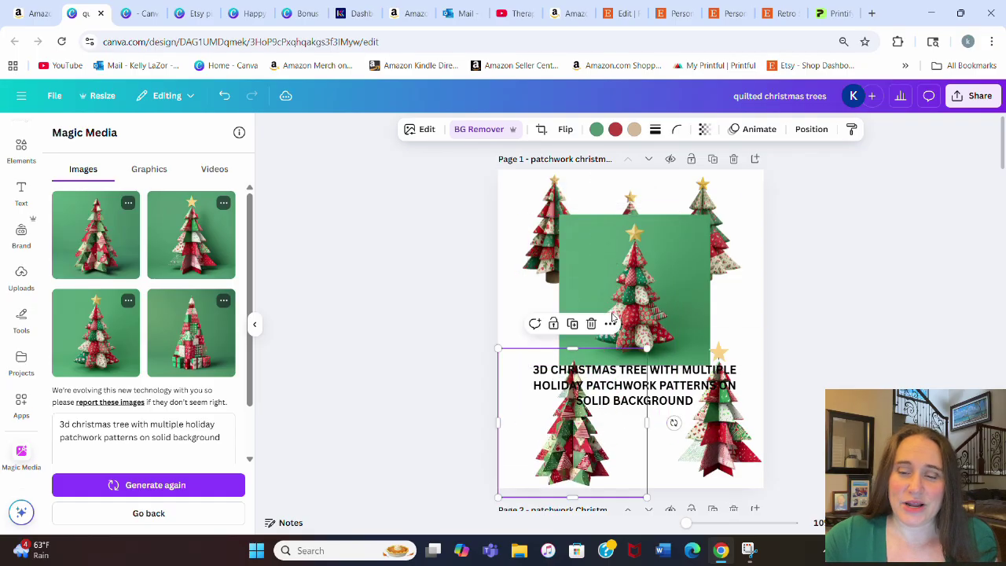
left_click(647, 248)
left_click(479, 129)
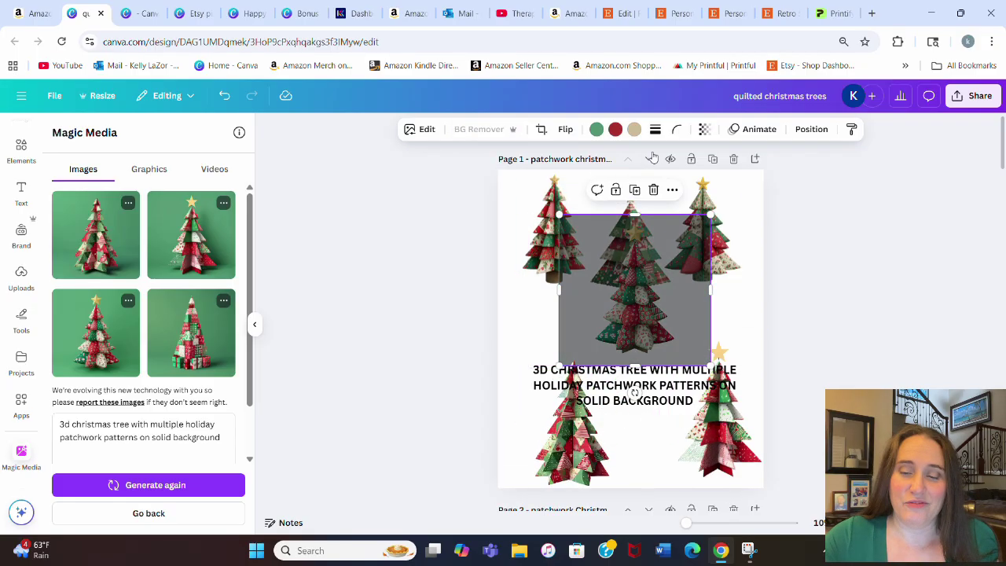
left_click_drag(628, 305, 641, 401)
left_click_drag(692, 319, 679, 352)
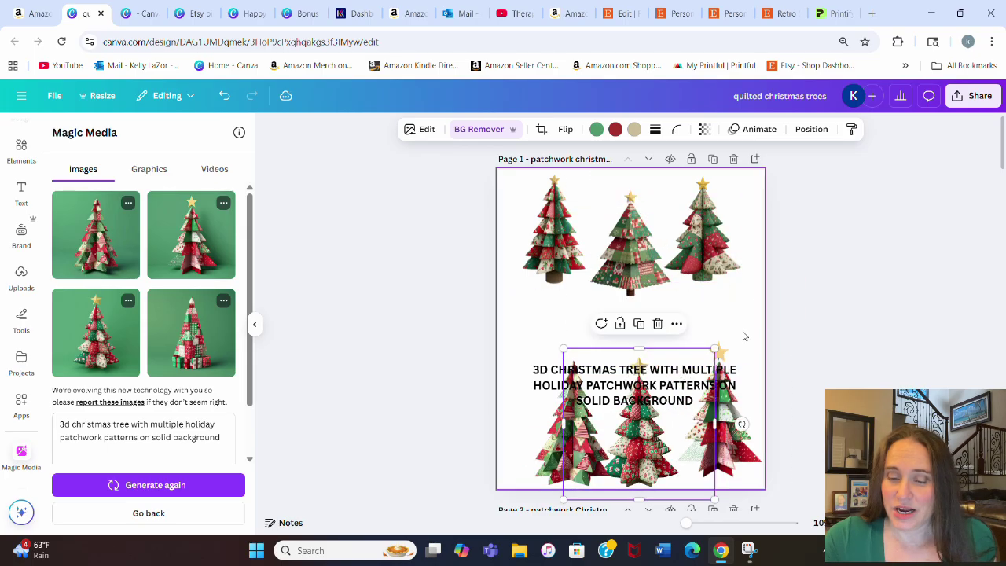
Step: Move the title text up between the two rows of trees
left_click(742, 364)
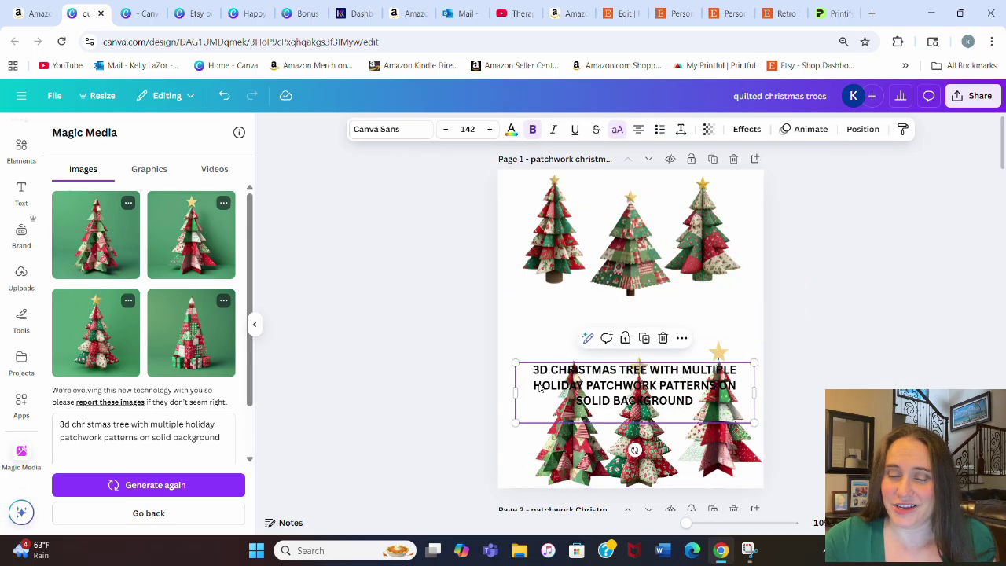
left_click_drag(525, 384, 520, 317)
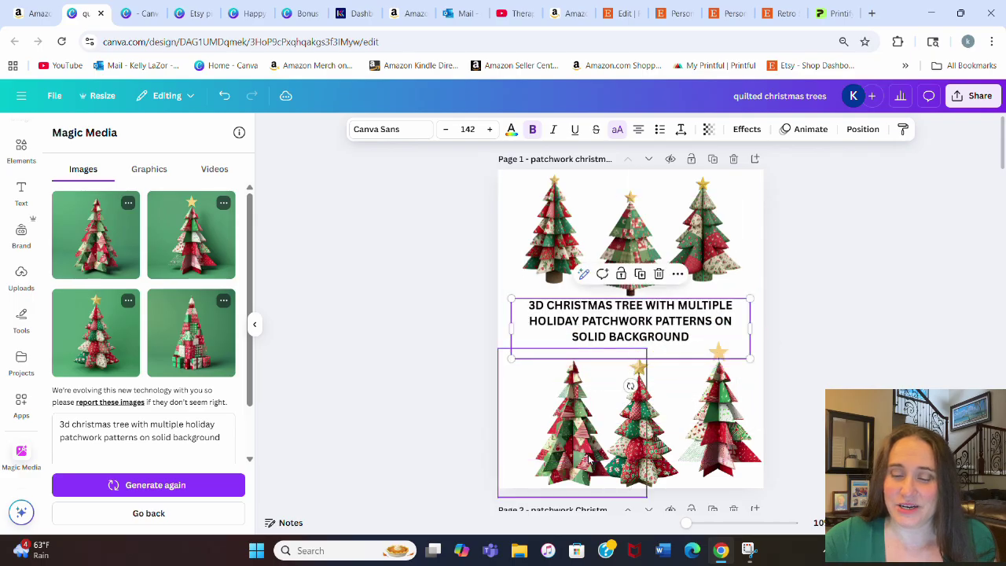
left_click_drag(566, 452, 545, 444)
left_click(627, 471)
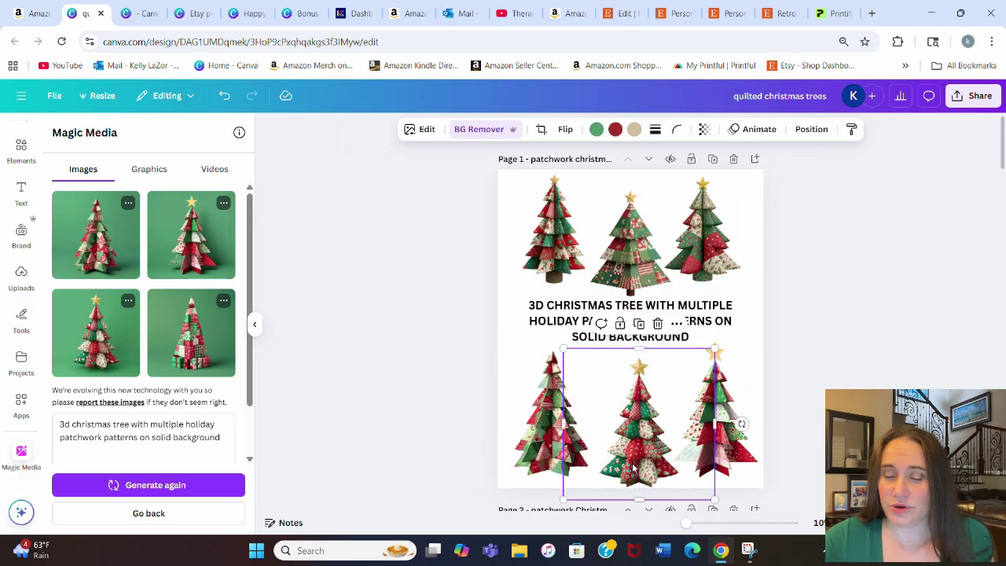
left_click(947, 366)
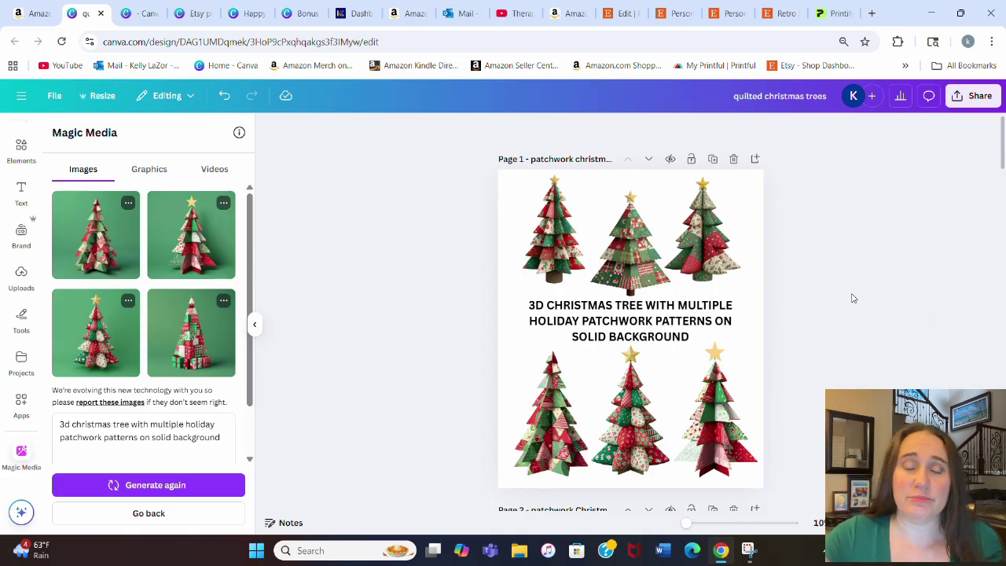
scroll(853, 298, "down", 5)
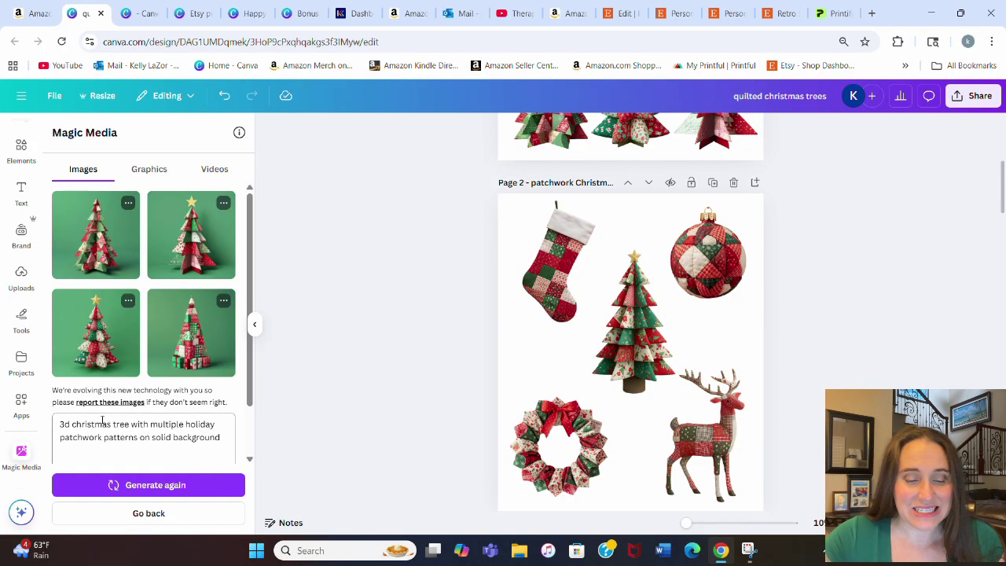
Step: Change 'tree' to 'ornament' in the prompt and generate ornament images
left_click_drag(113, 424, 119, 425)
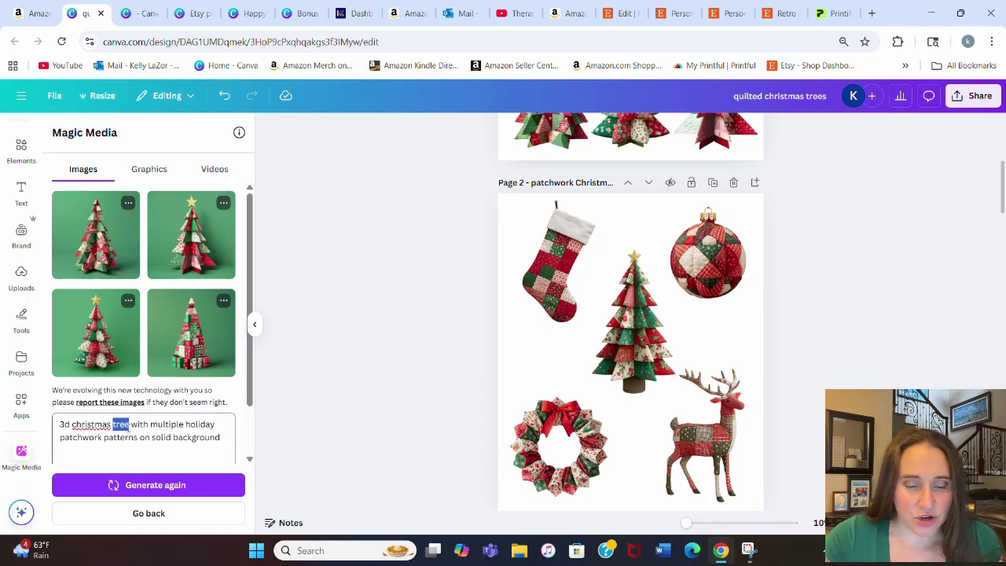
type("or")
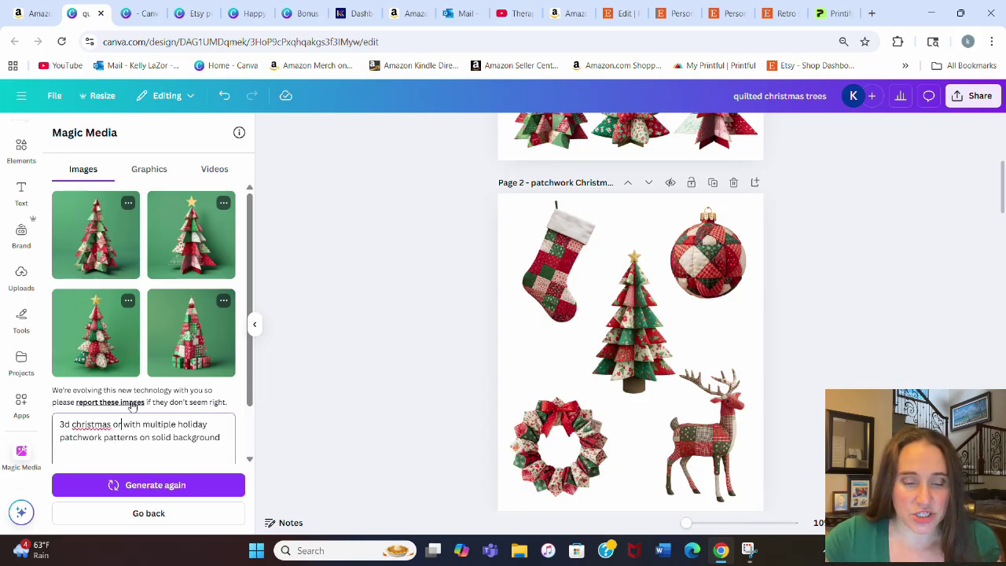
type("nament")
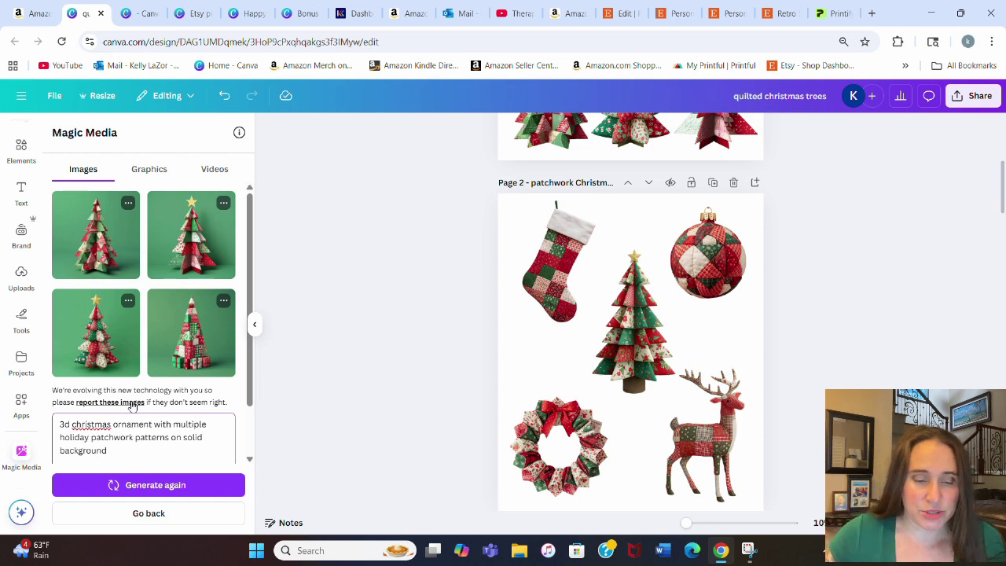
key("Return")
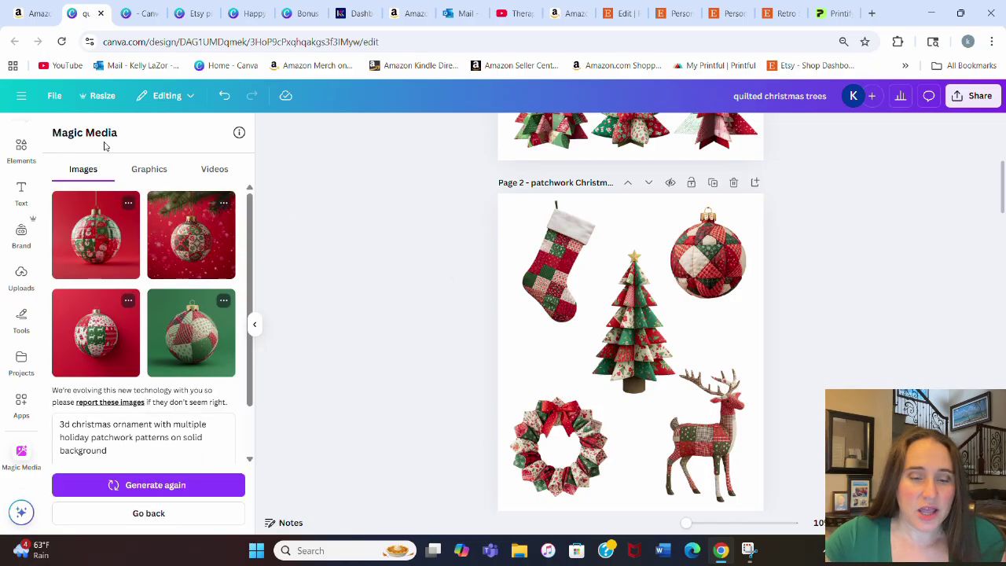
Step: Add the third ornament to Page 2, remove its red background, and place it below the existing ornament
left_click(92, 336)
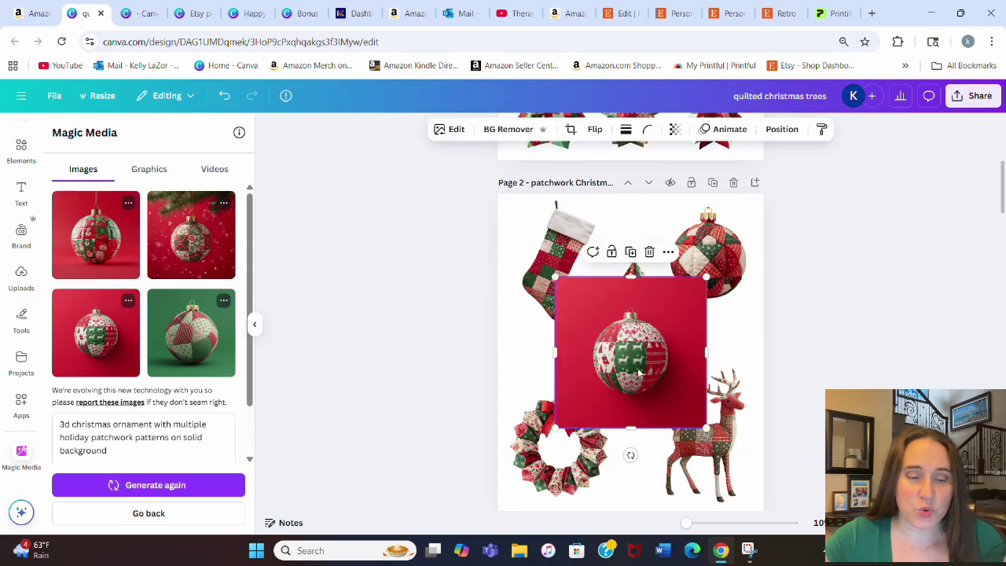
left_click_drag(638, 364, 642, 316)
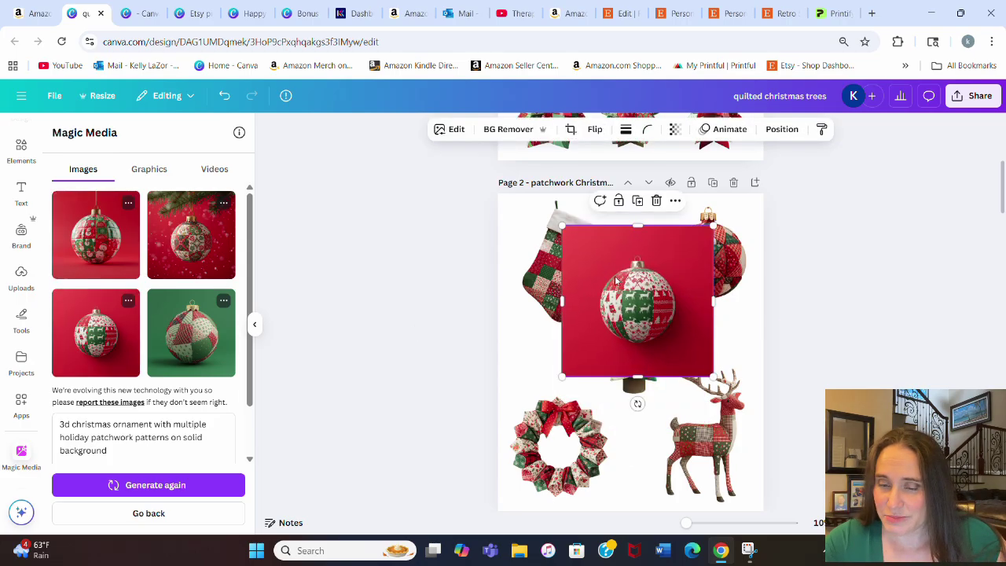
left_click(508, 129)
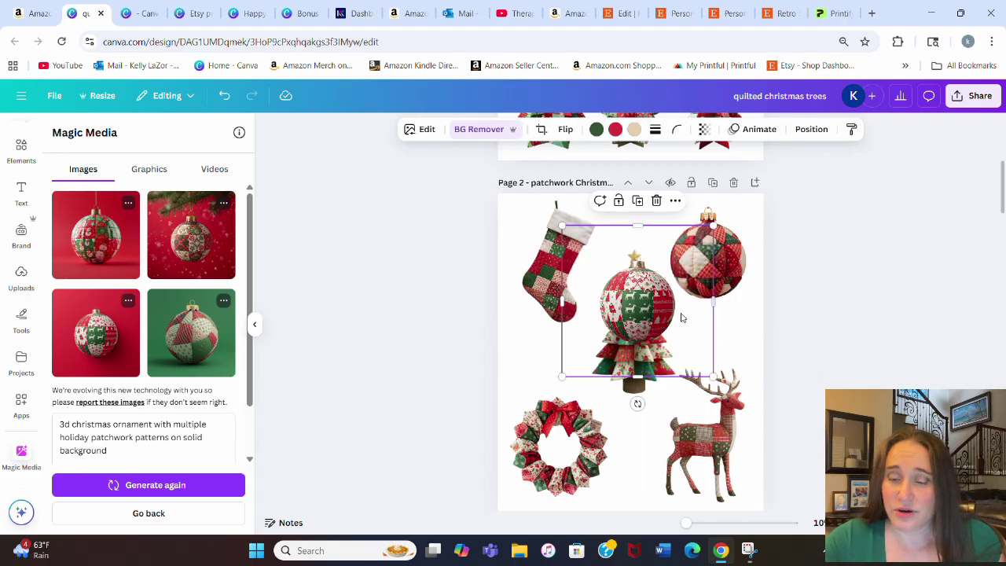
left_click_drag(638, 316, 714, 343)
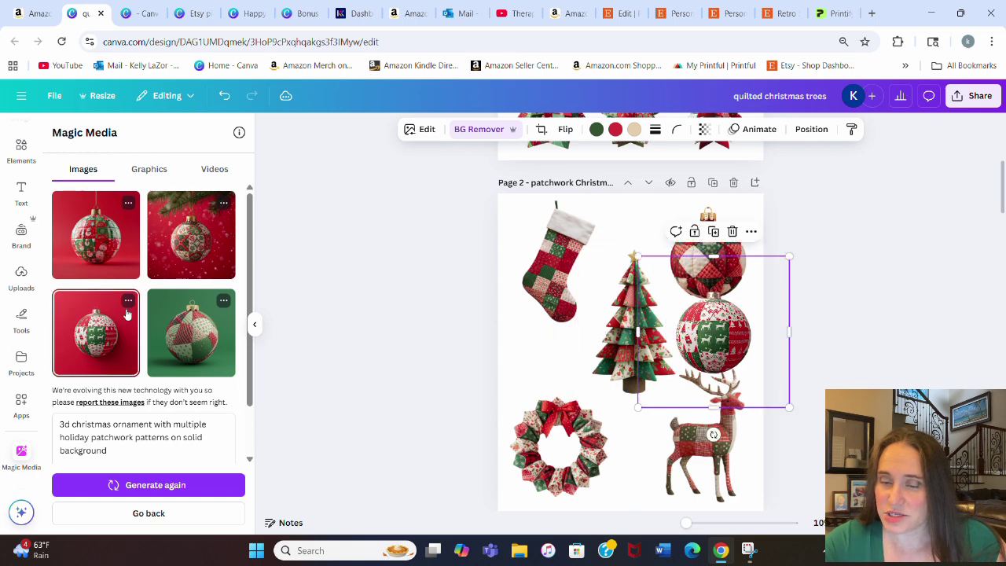
scroll(153, 389, "down", 1)
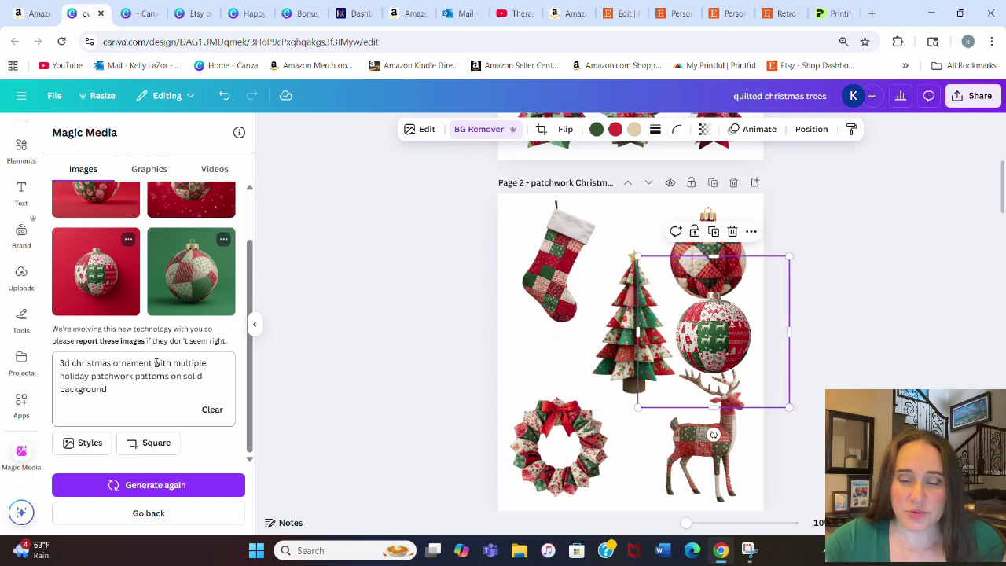
Step: Replace 'ornament' with 'stocking' in the prompt and generate stocking images
left_click_drag(154, 363, 115, 363)
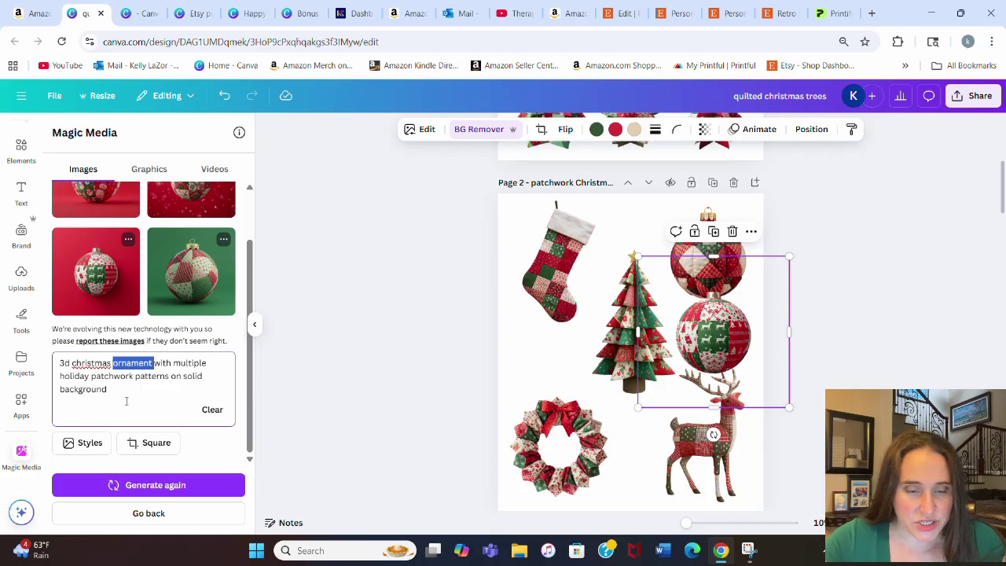
type("stocking")
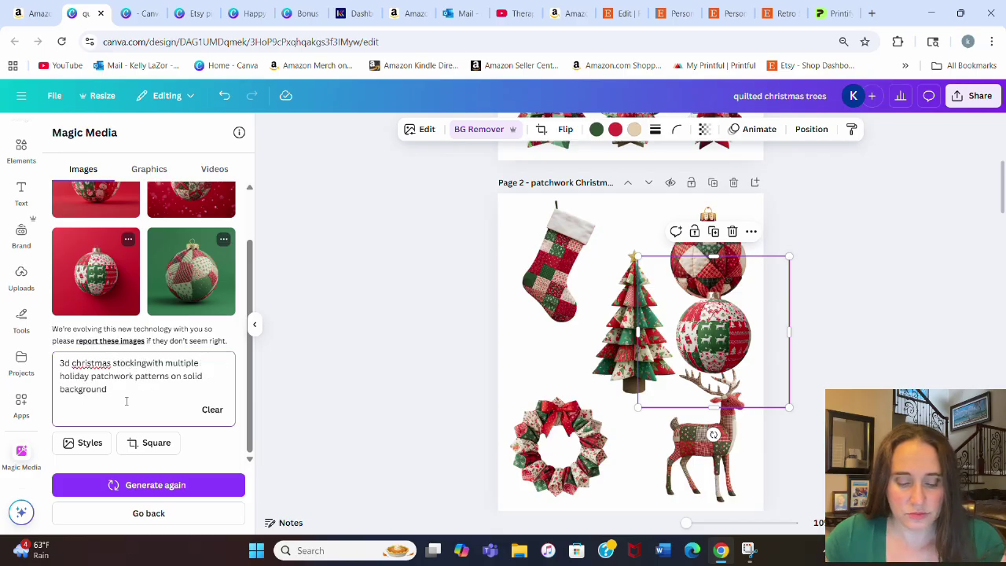
left_click(162, 487)
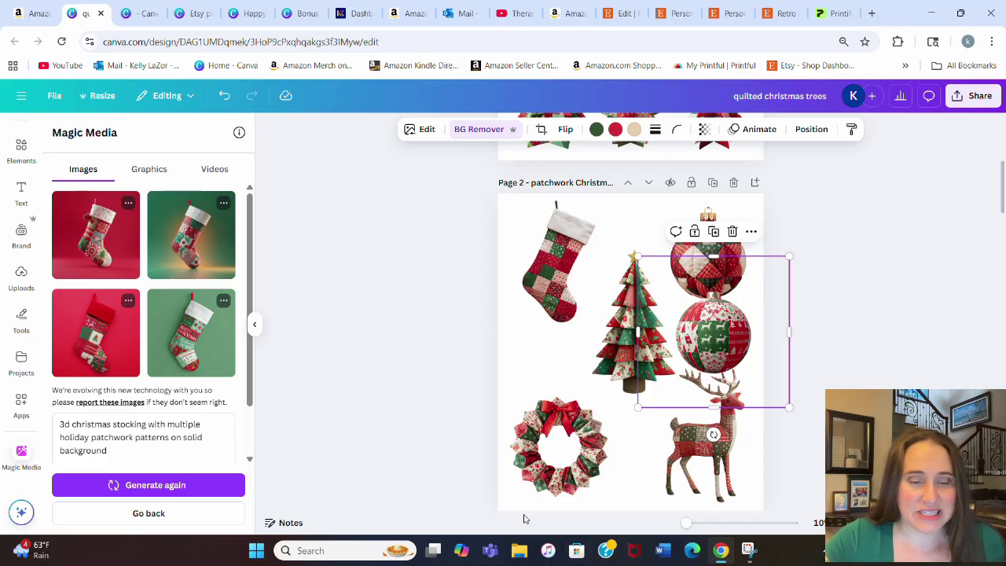
Step: Add the third stocking image to Page 2 and remove its red background
left_click(91, 355)
left_click_drag(630, 356, 589, 322)
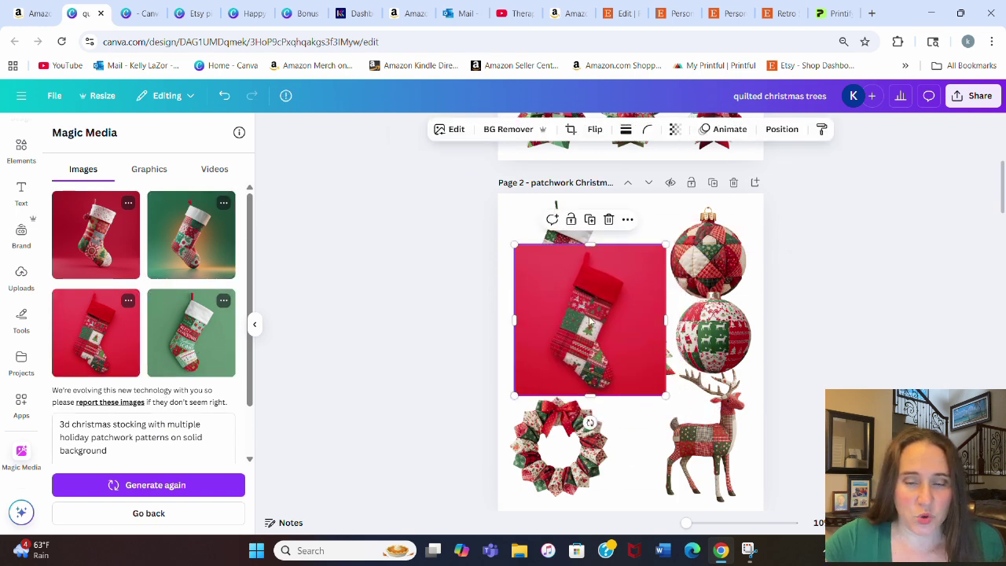
left_click(519, 129)
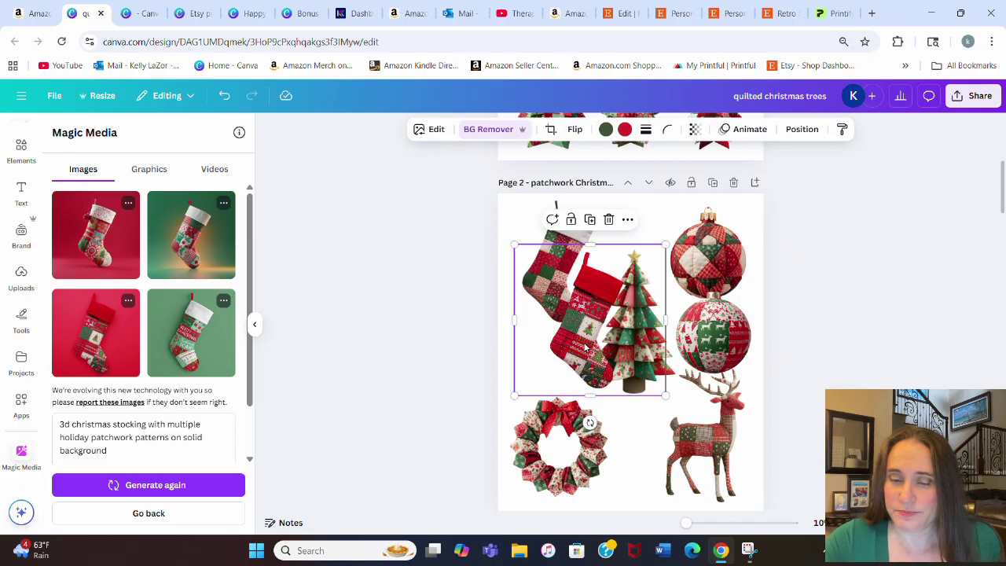
left_click_drag(584, 347, 600, 293)
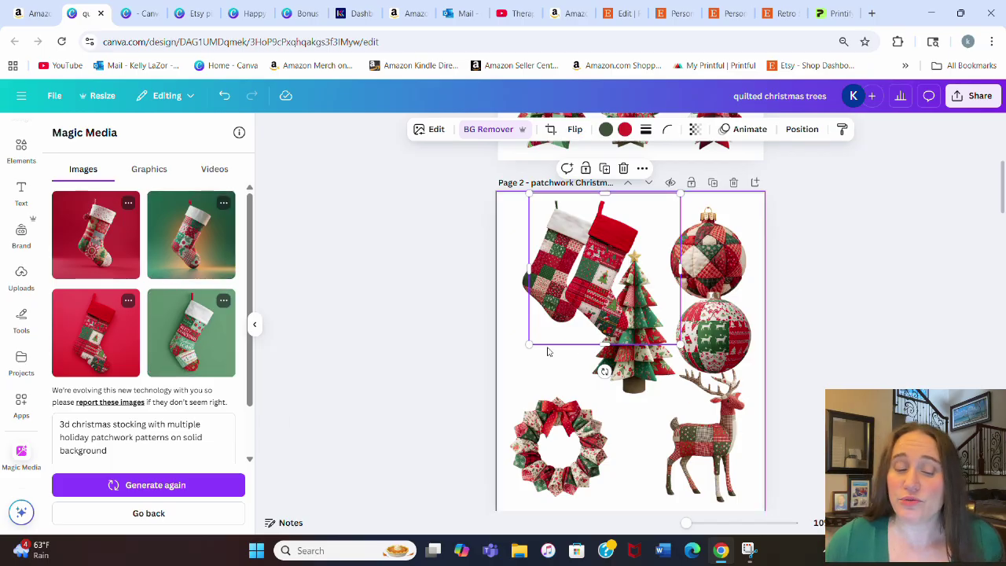
Step: Overlap the red-cuffed stocking with the white-cuffed one at the upper left
left_click_drag(589, 295, 550, 358)
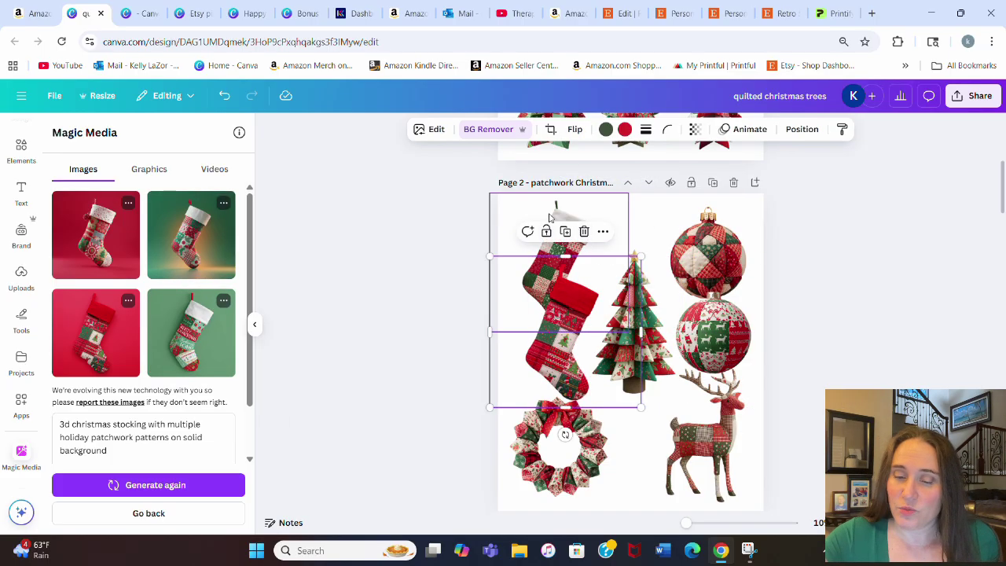
mouse_move(551, 216)
left_mouse_down()
mouse_move(516, 207)
mouse_move(539, 207)
left_mouse_up()
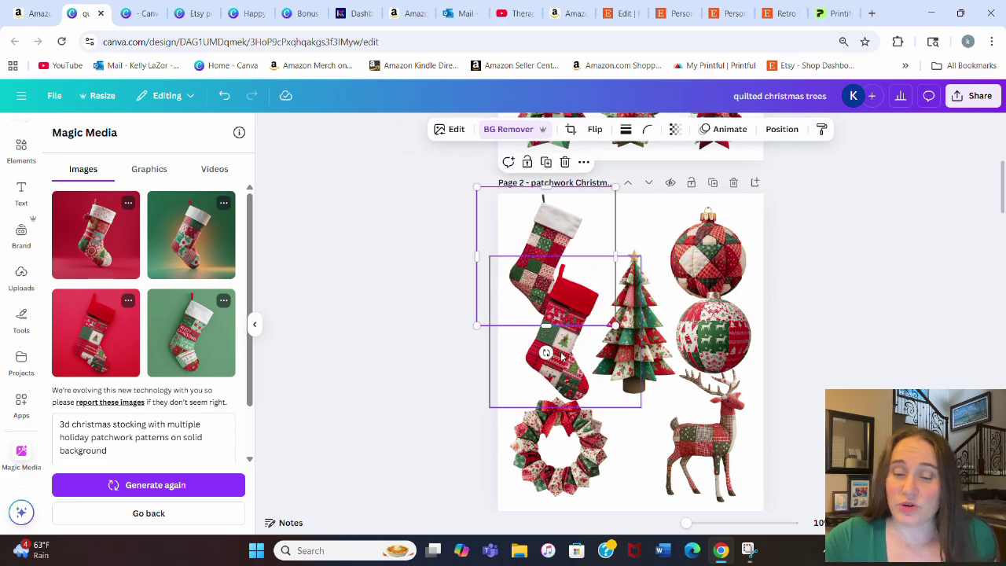
left_click_drag(558, 367, 561, 375)
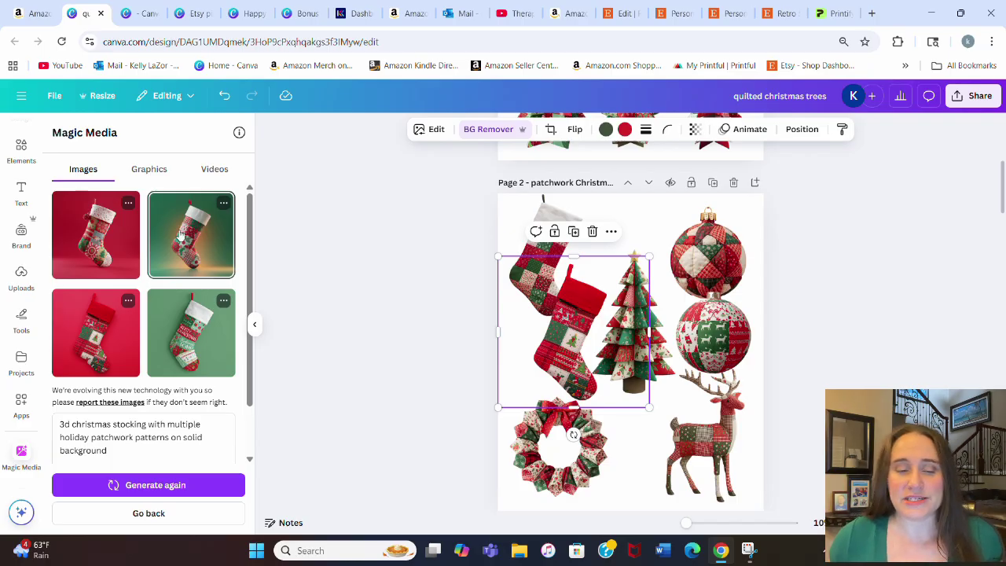
Step: Edit the prompt to '3d pumpkin with multiple thanksgiving patchwork patterns on solid background' and generate
scroll(178, 310, "down", 2)
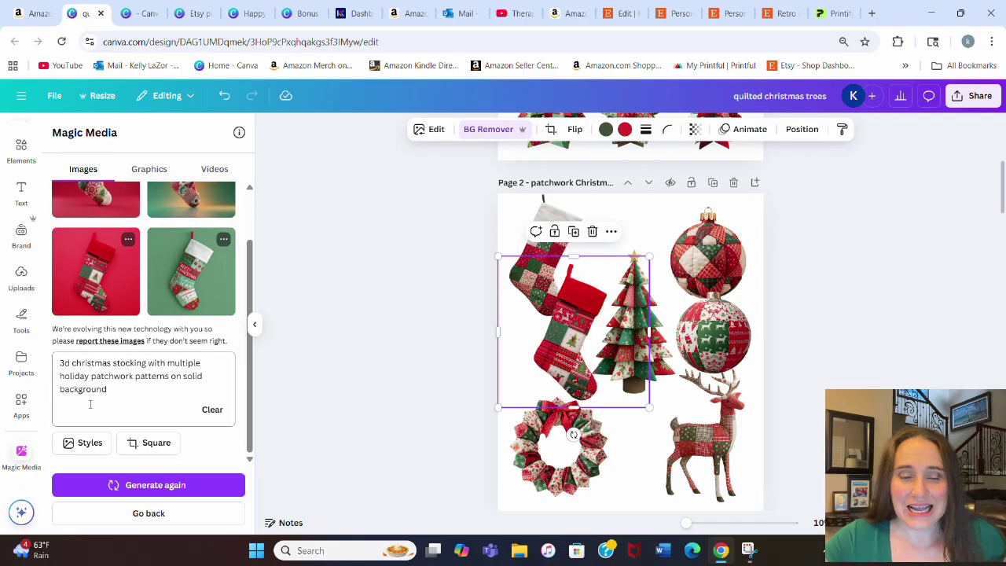
left_click(72, 365)
left_click_drag(72, 363, 146, 363)
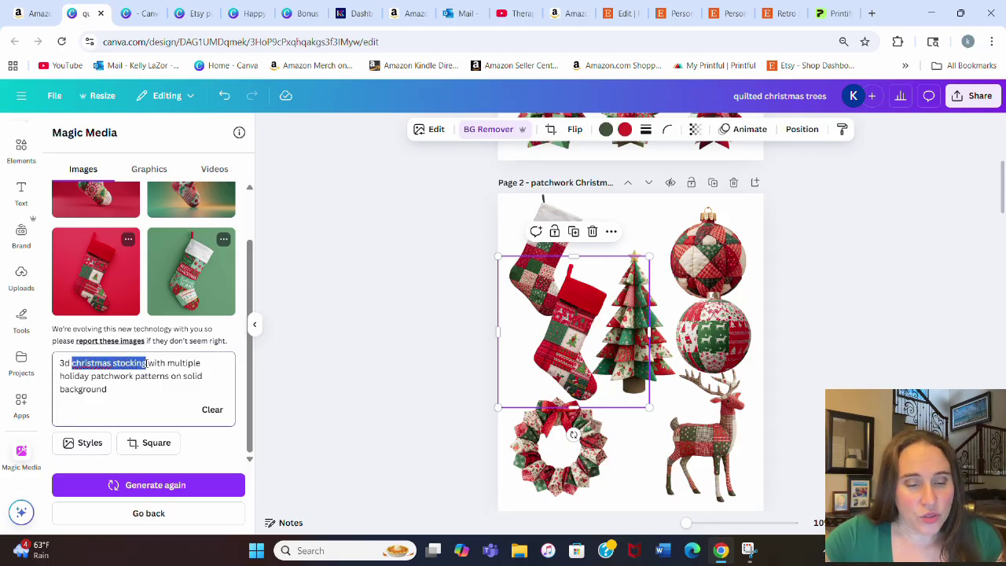
type("pumpki")
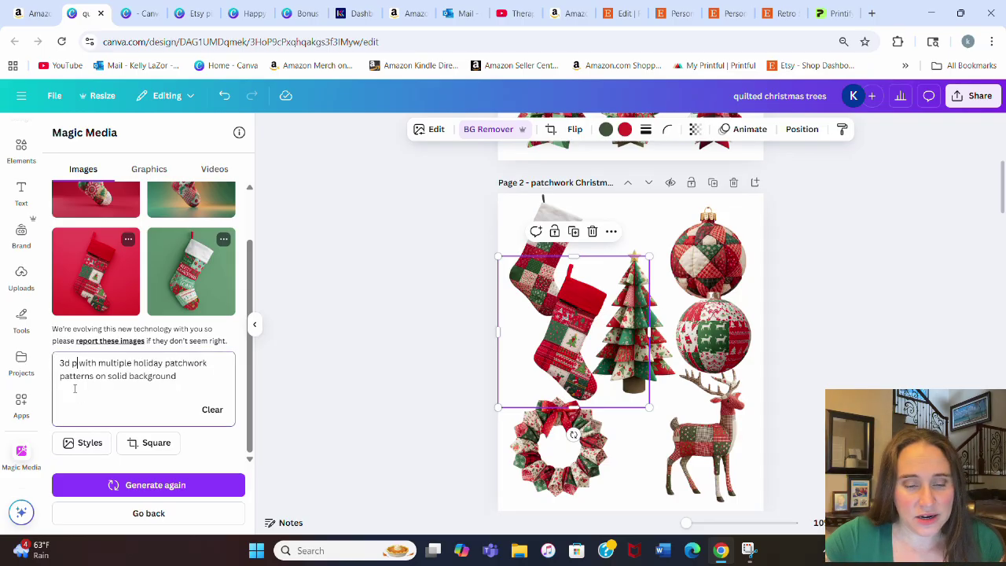
type("n")
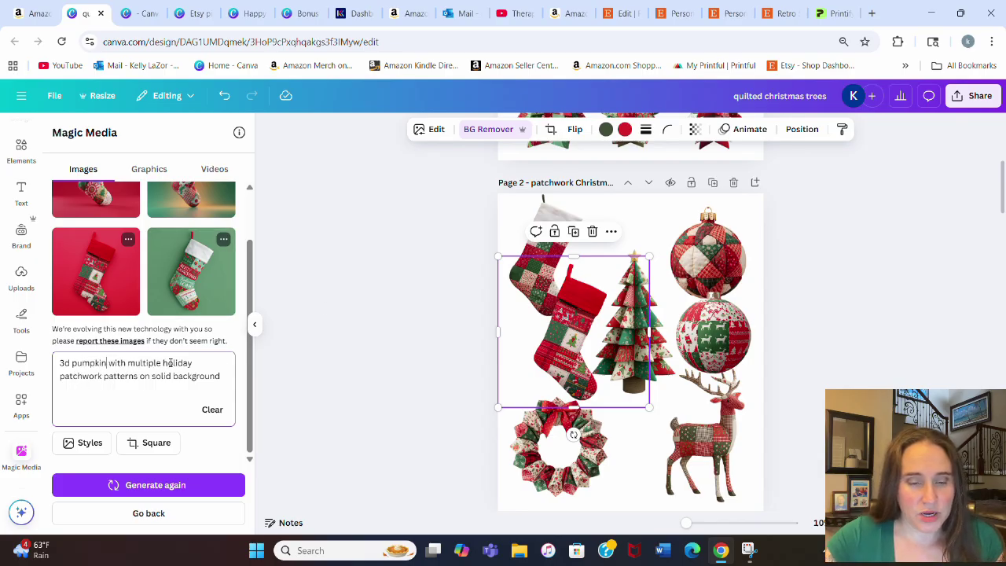
left_click_drag(164, 363, 182, 362)
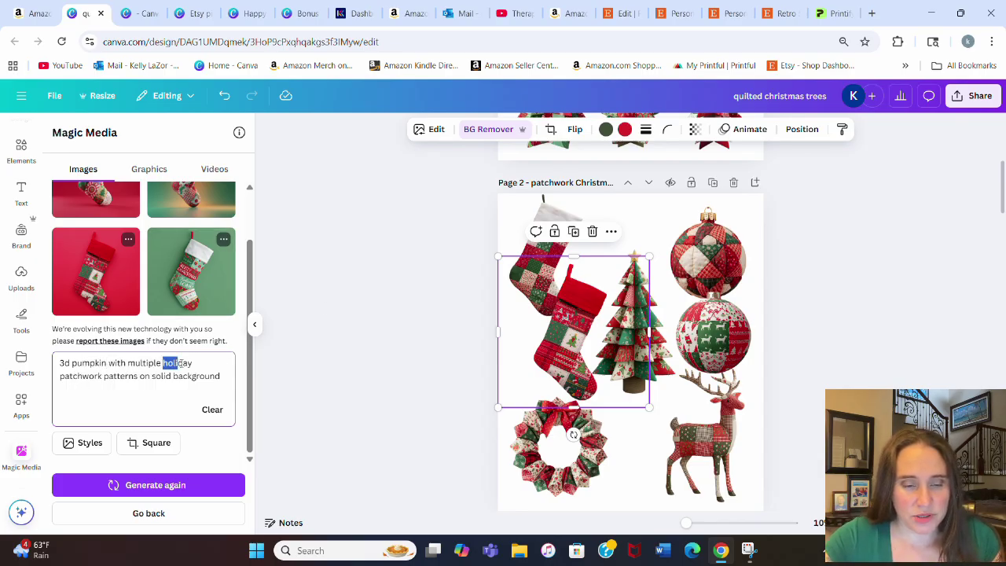
type("thanksgiving")
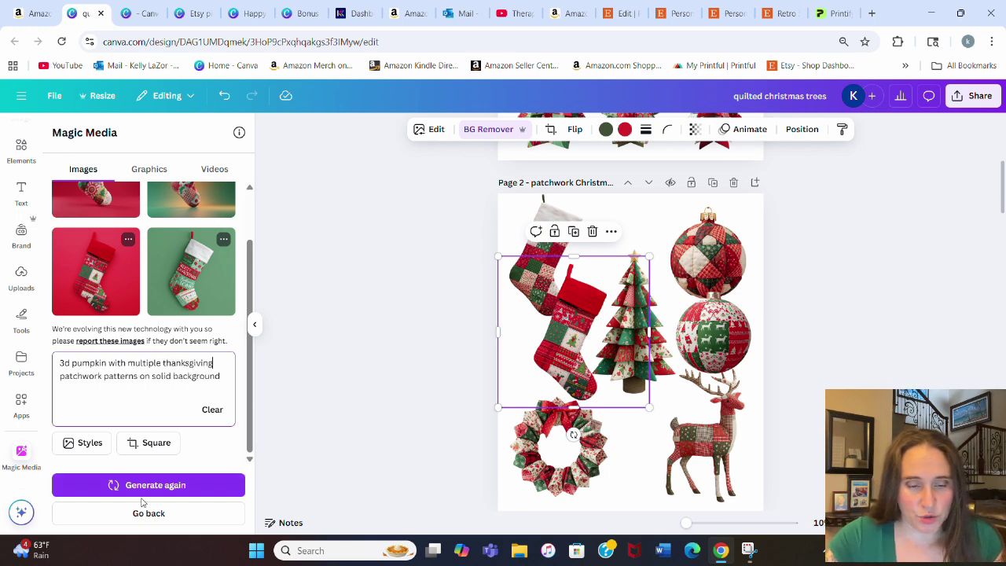
left_click(118, 485)
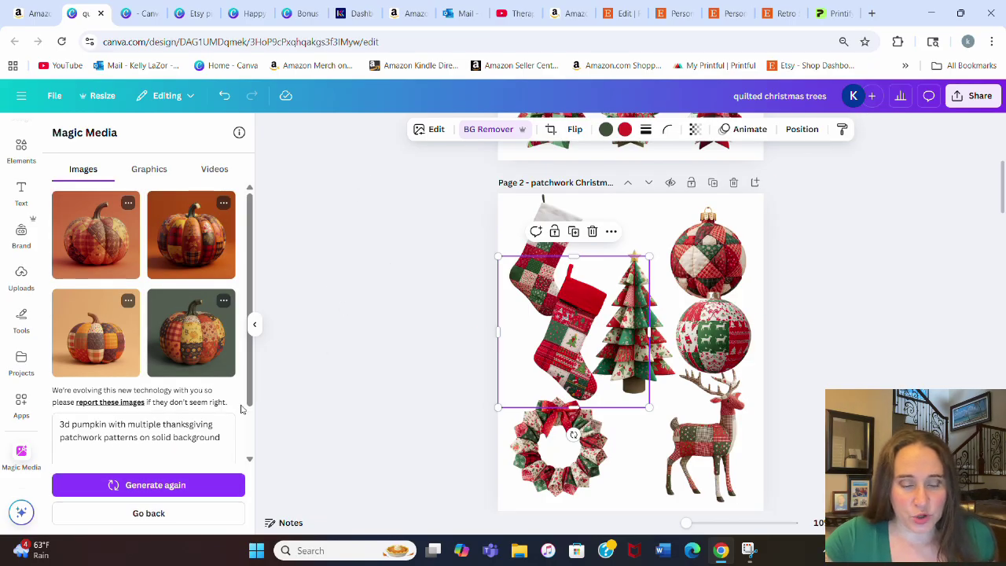
Step: Add a new Page 3 and place three generated pumpkins on it: top-left, lower right, lower left
left_click(754, 182)
left_click(96, 244)
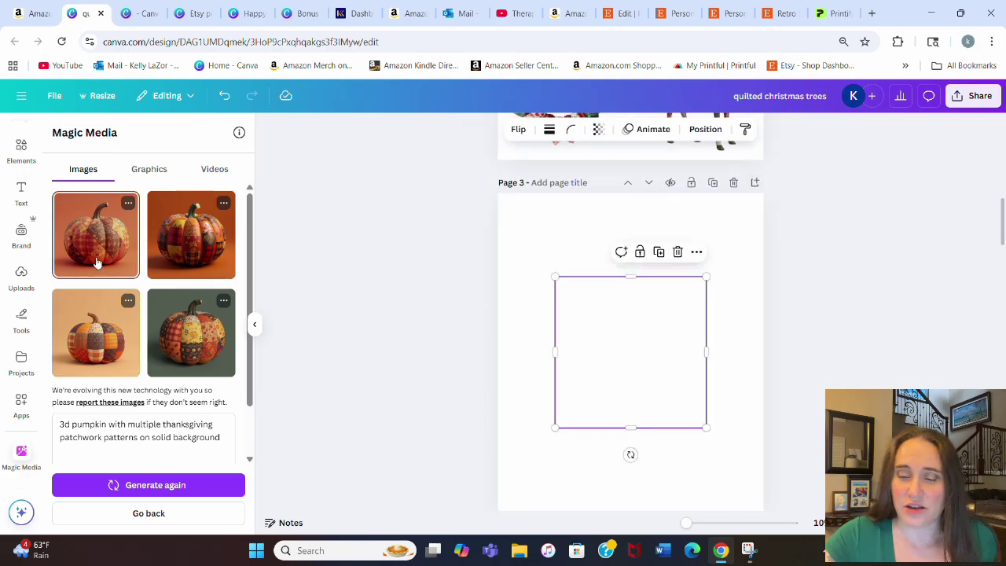
left_click_drag(658, 358, 586, 298)
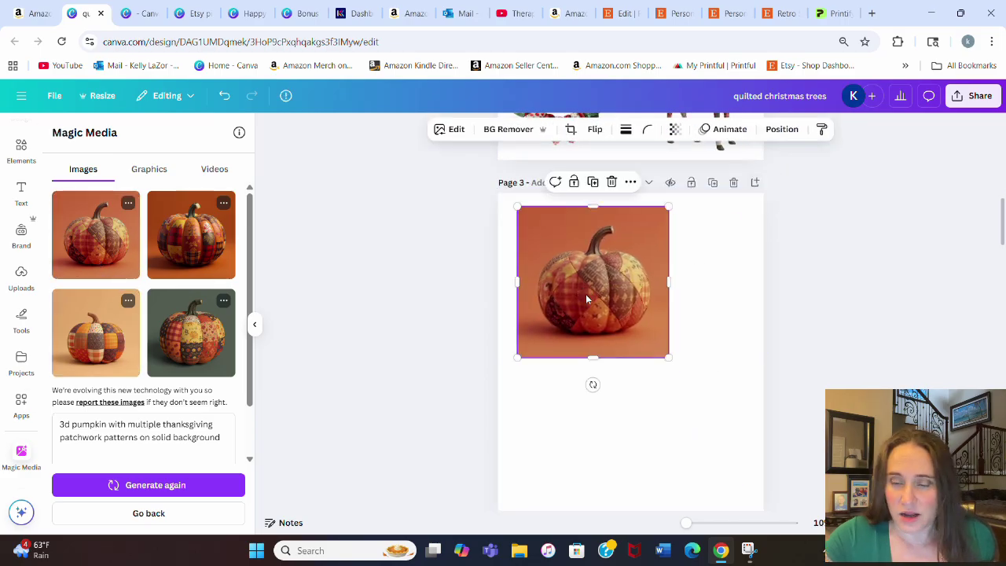
left_click(191, 332)
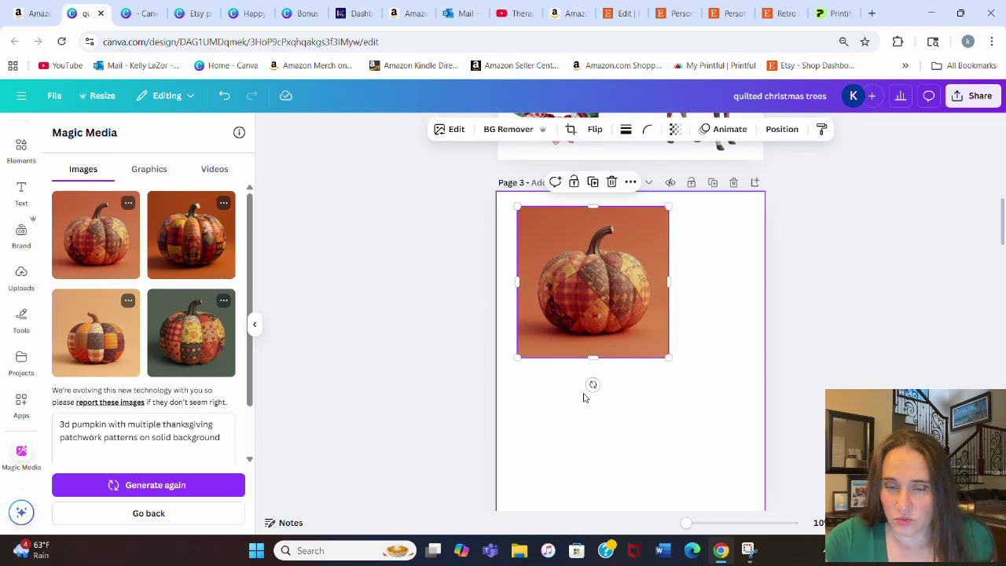
left_click_drag(640, 366, 693, 422)
left_click_drag(658, 390, 678, 397)
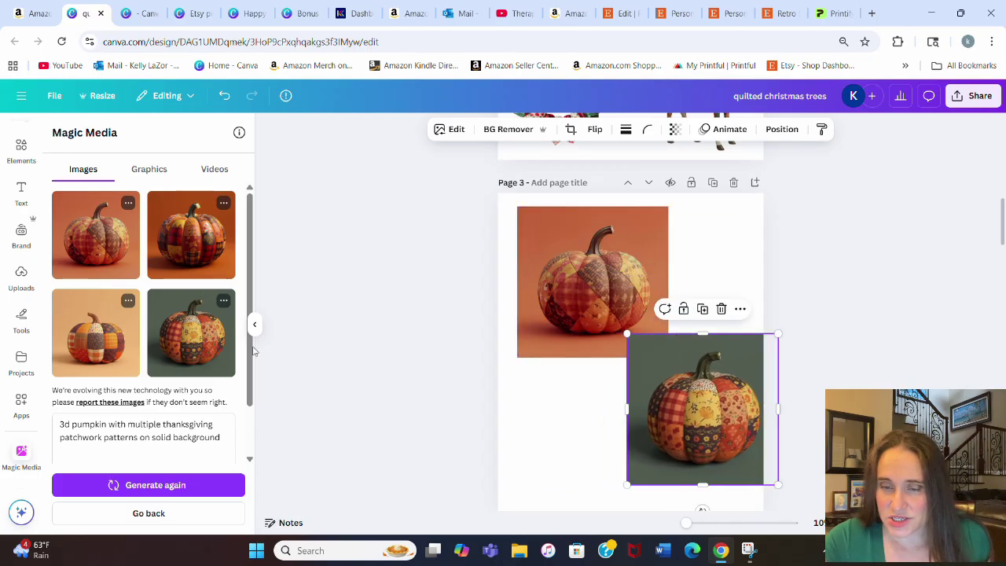
left_click(123, 351)
left_click_drag(637, 345, 580, 421)
Step: Remove the backgrounds from all three pumpkins and shift them into rough position
left_click(552, 310)
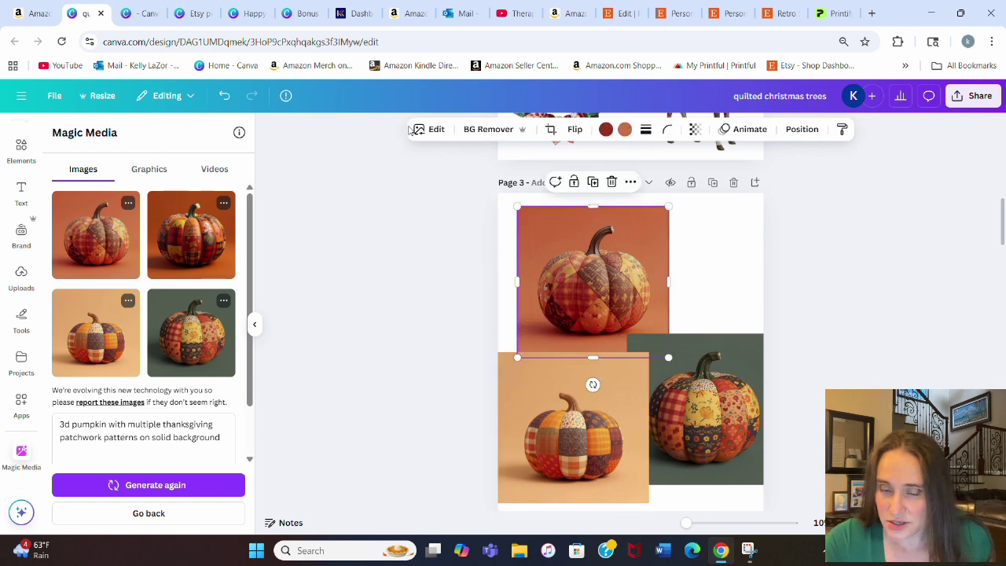
left_click(493, 132)
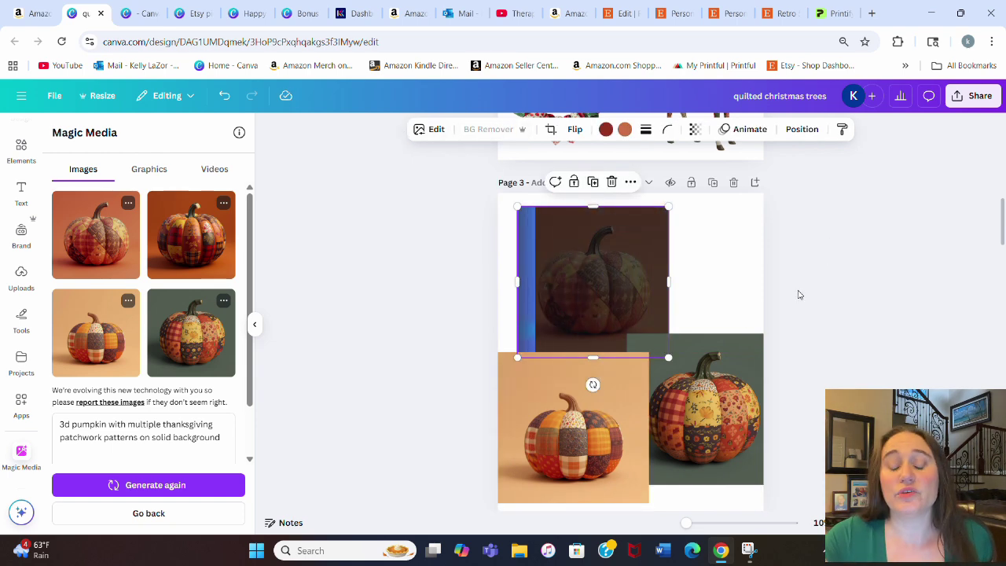
left_click(707, 409)
left_click(478, 128)
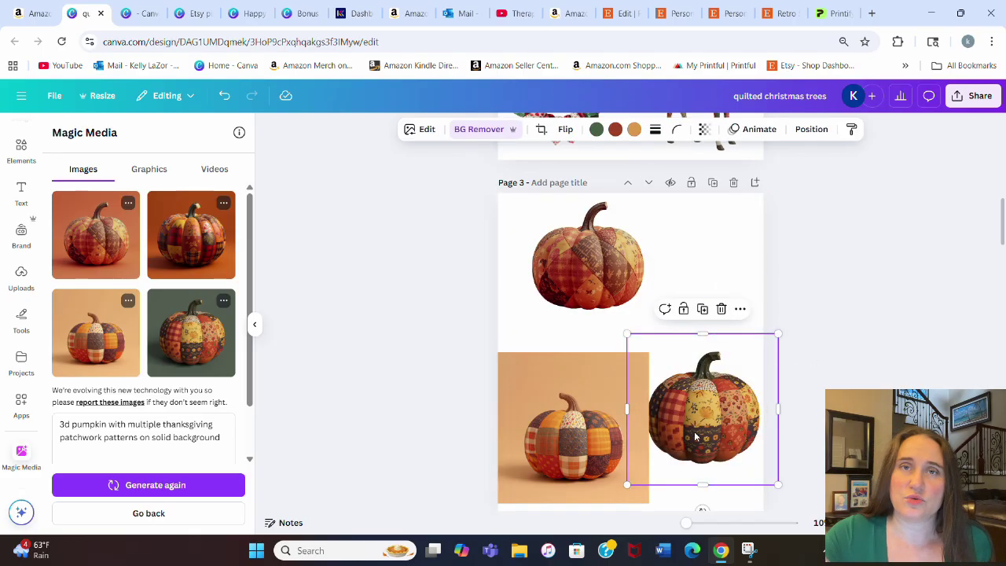
left_click_drag(694, 437, 678, 329)
left_click_drag(564, 385, 590, 385)
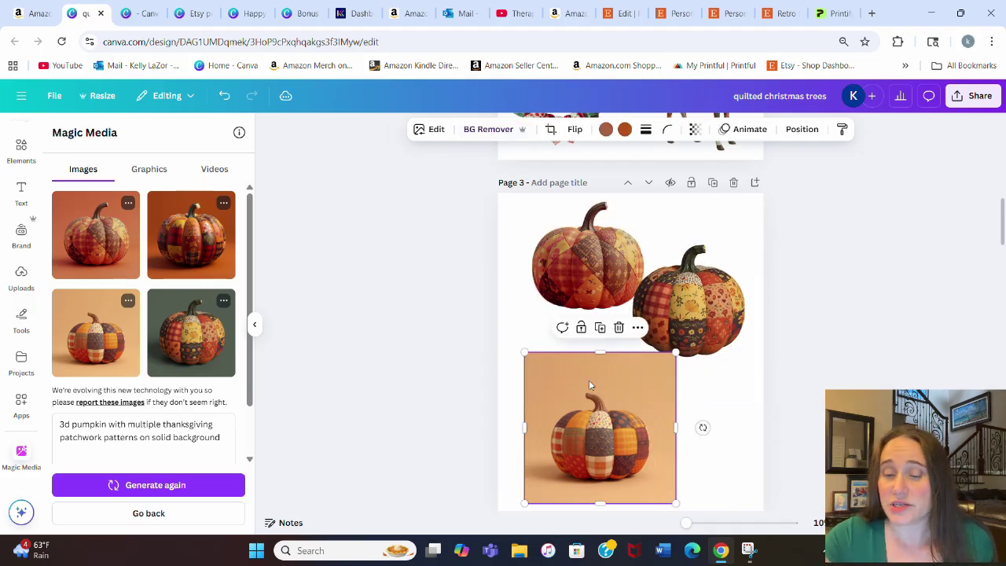
left_click(480, 129)
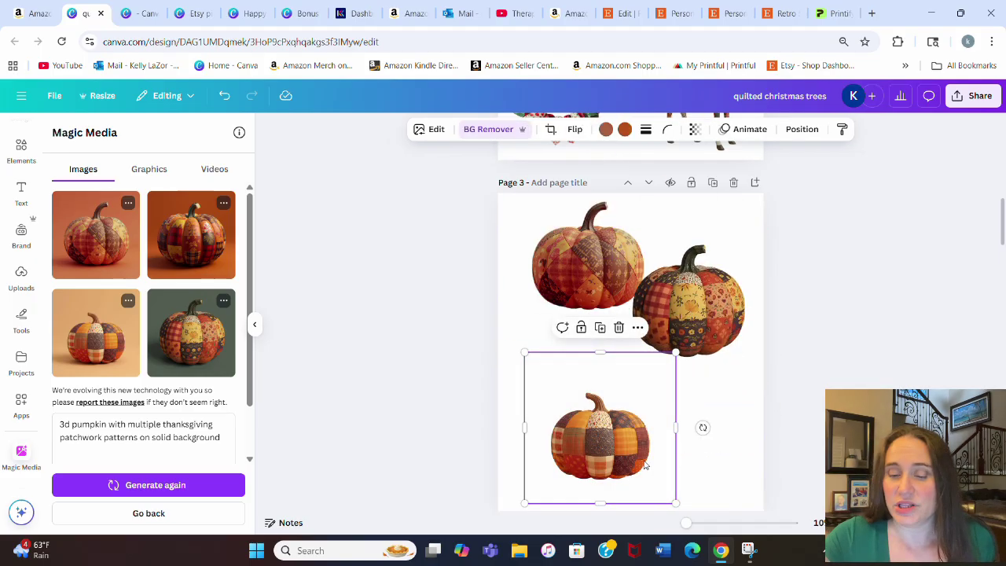
Step: Fine-tune the pumpkins into a staggered layout, enlarging the bottom one
left_click_drag(645, 465, 645, 432)
left_click_drag(697, 328, 707, 356)
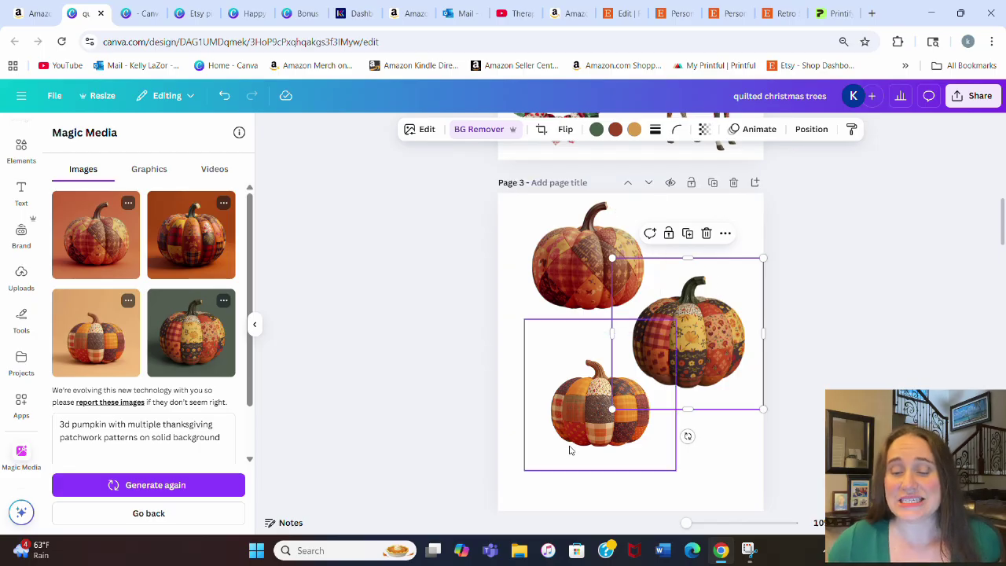
left_click_drag(571, 450, 545, 435)
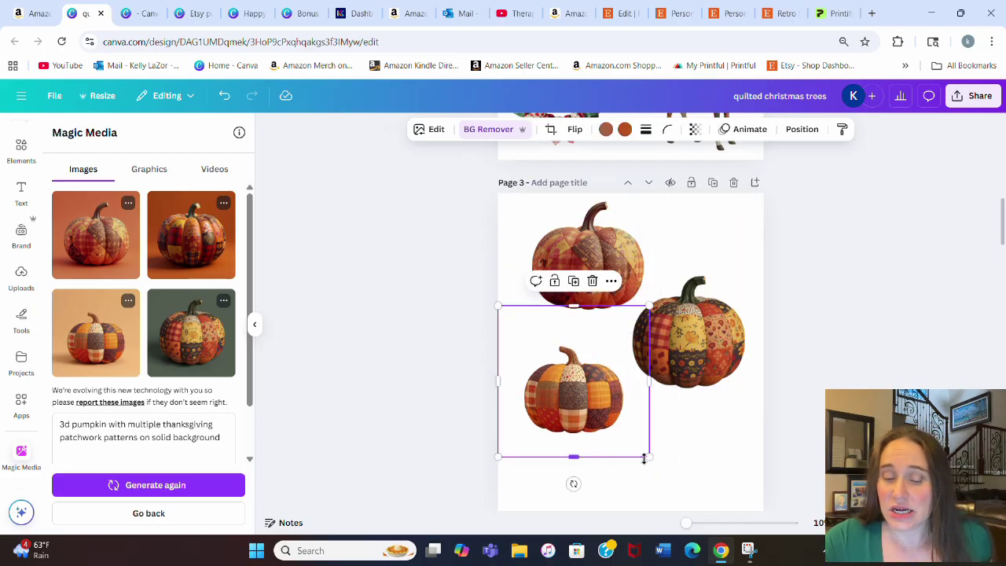
mouse_move(643, 458)
left_mouse_down()
mouse_move(699, 515)
mouse_move(634, 465)
left_mouse_up()
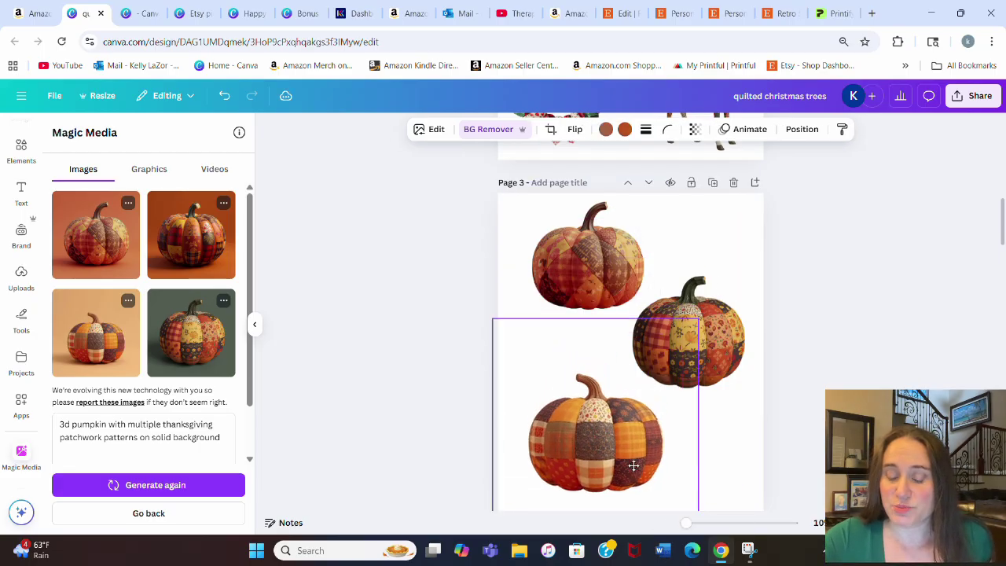
left_click_drag(689, 338, 695, 344)
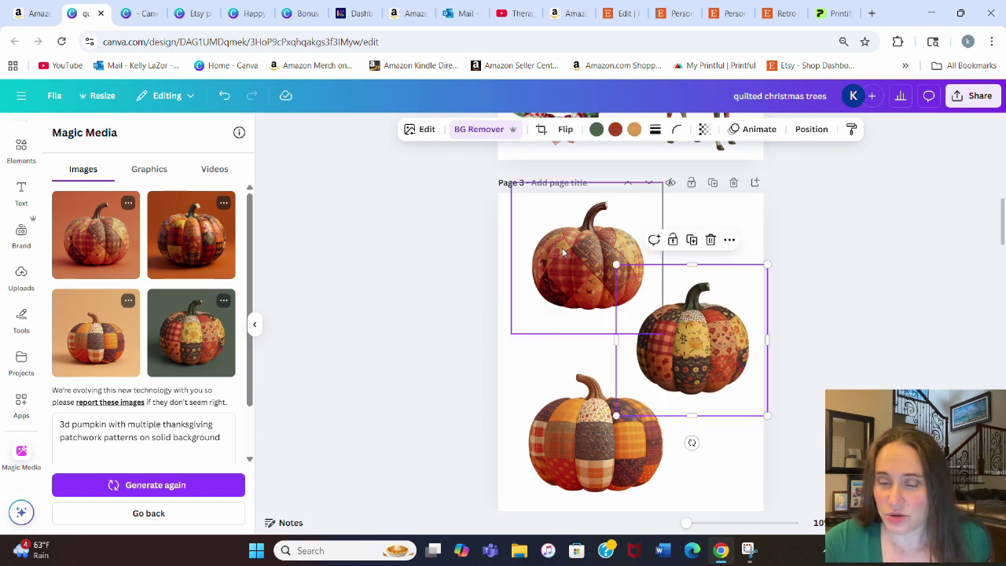
left_click_drag(563, 252, 556, 259)
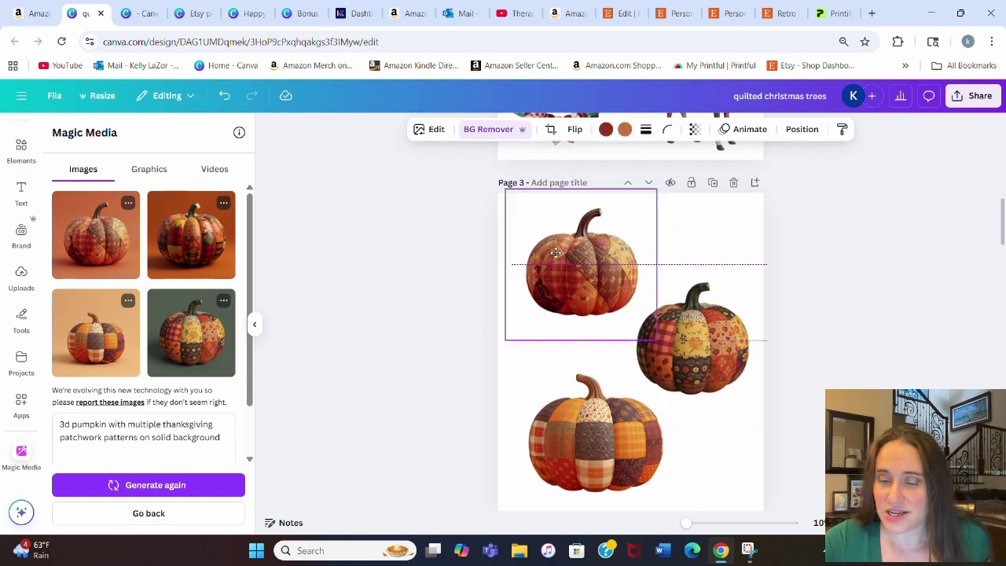
left_click(869, 225)
scroll(832, 293, "down", 1)
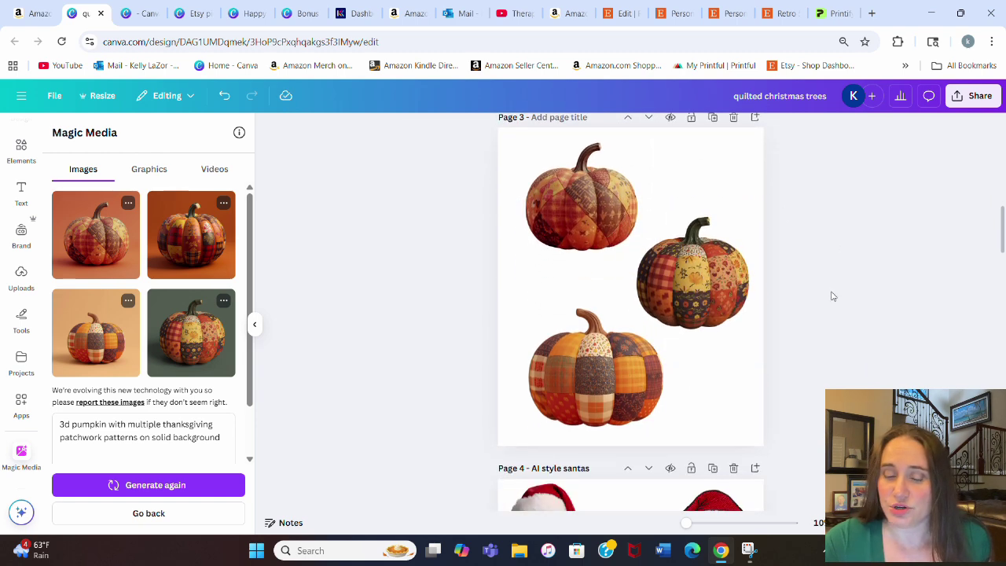
scroll(829, 301, "up", 1)
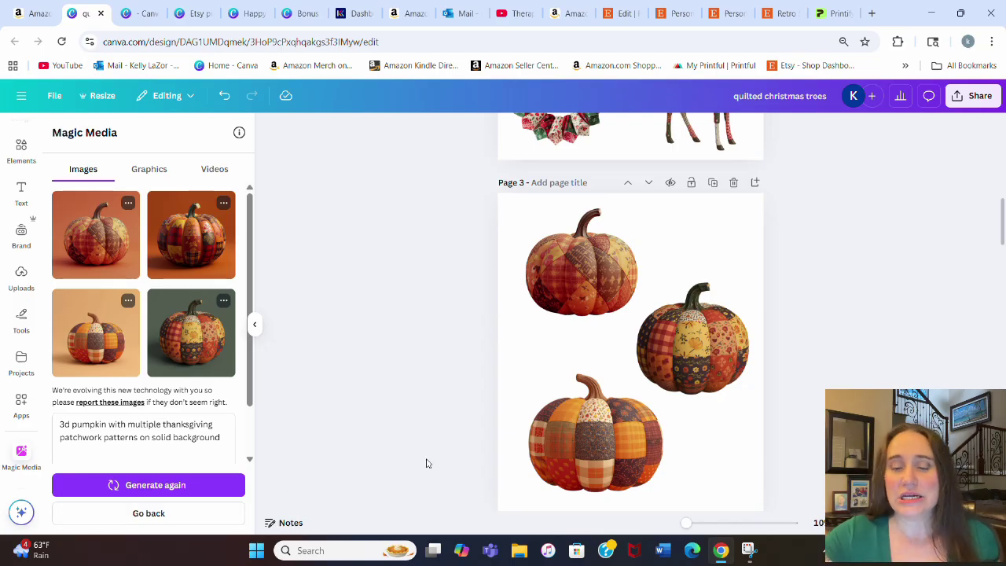
Step: Scroll down to Page 4 'AI style santas' with the Magic Media prompt box visible
scroll(801, 265, "down", 4)
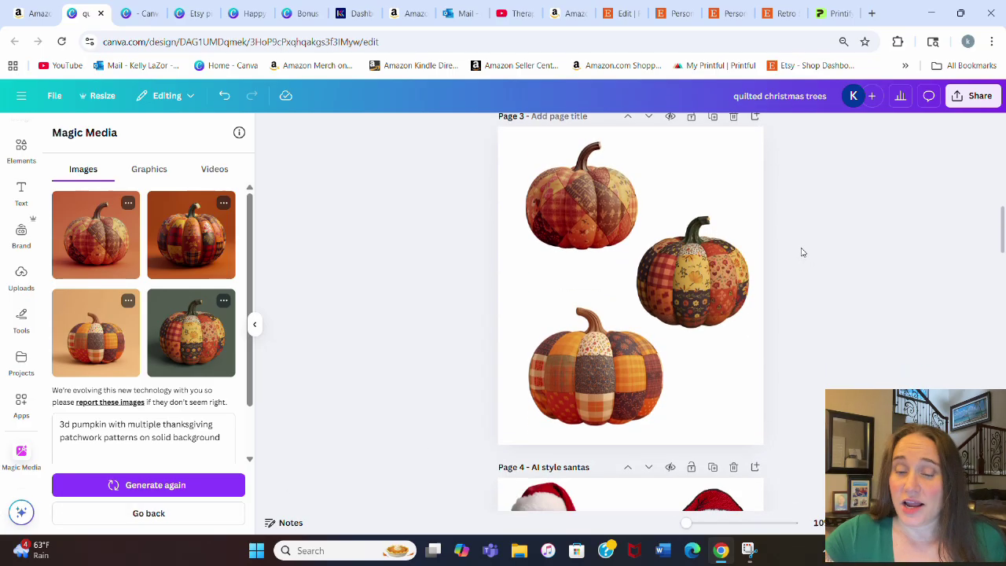
scroll(798, 241, "down", 2)
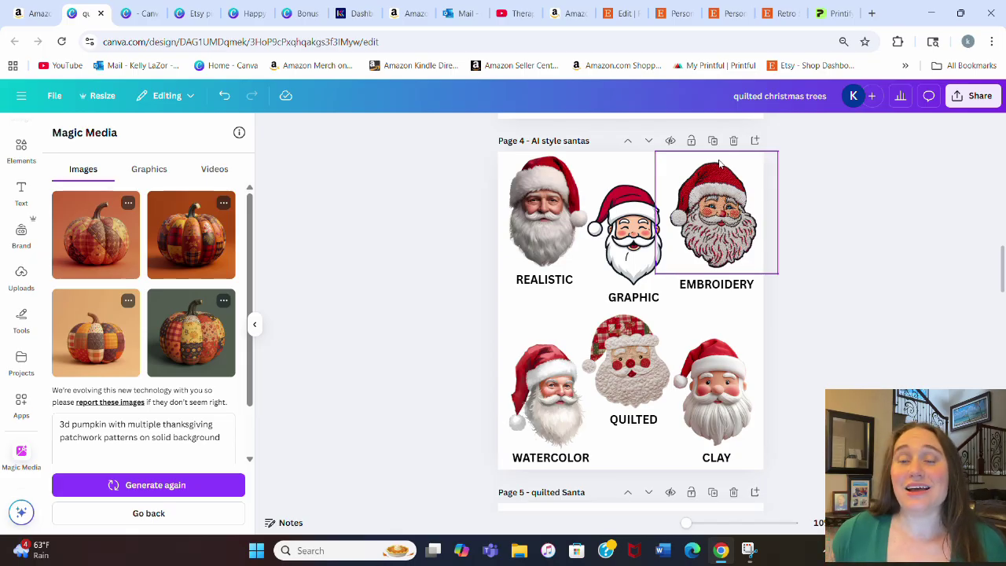
scroll(148, 393, "down", 2)
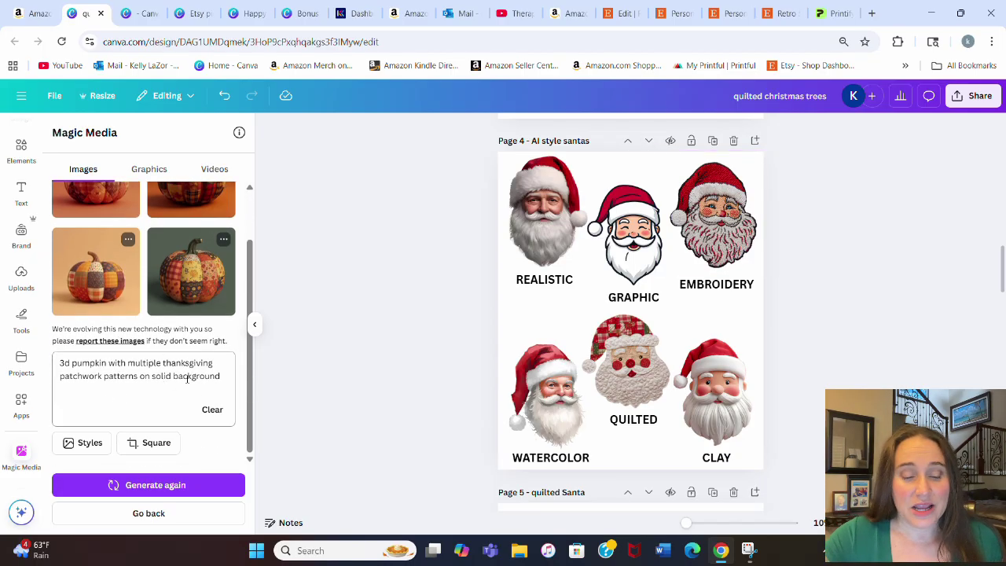
Step: Change the Magic Media prompt to 'realistic santa head on solid background' and generate images
left_click_drag(219, 381, 55, 360)
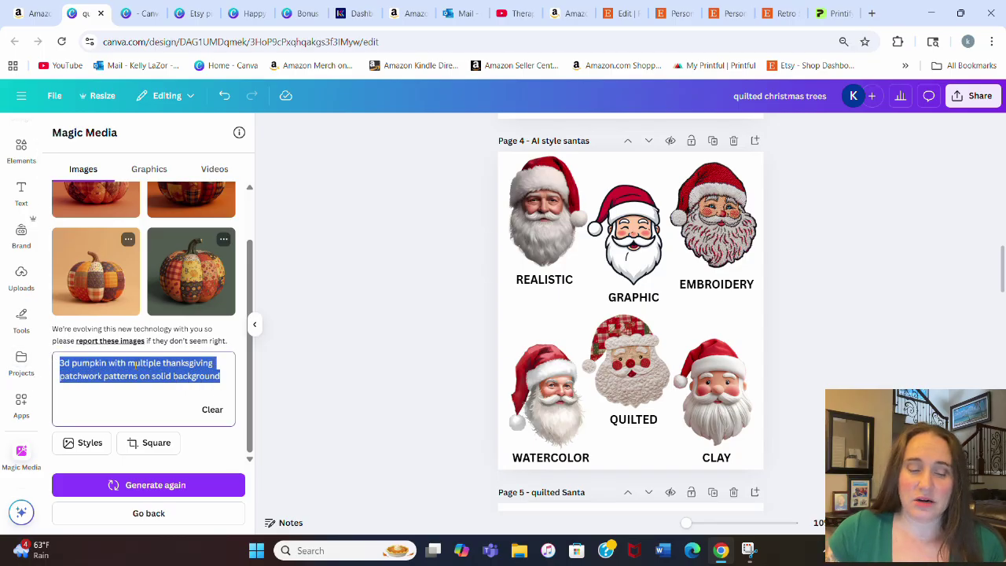
type("f")
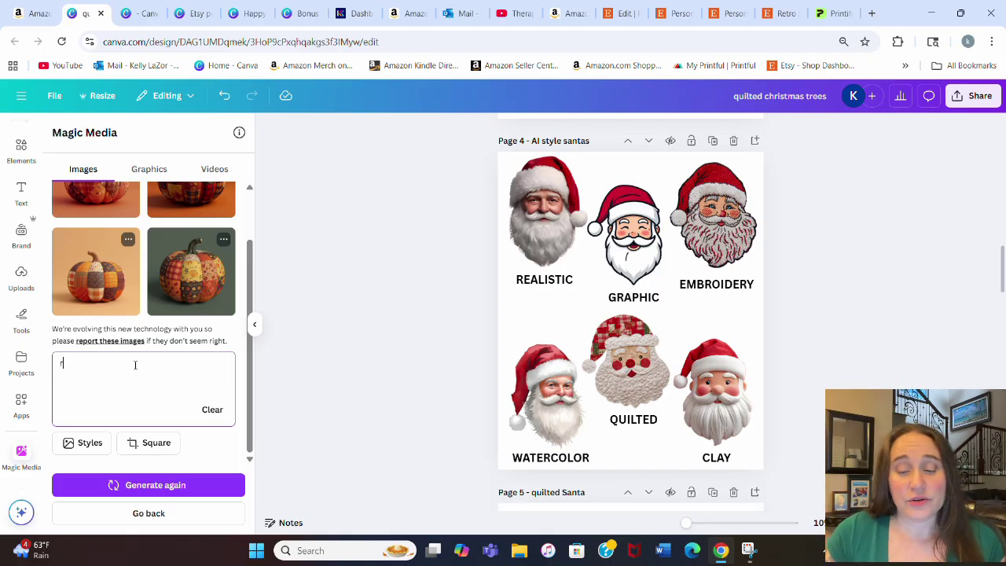
type("ealist")
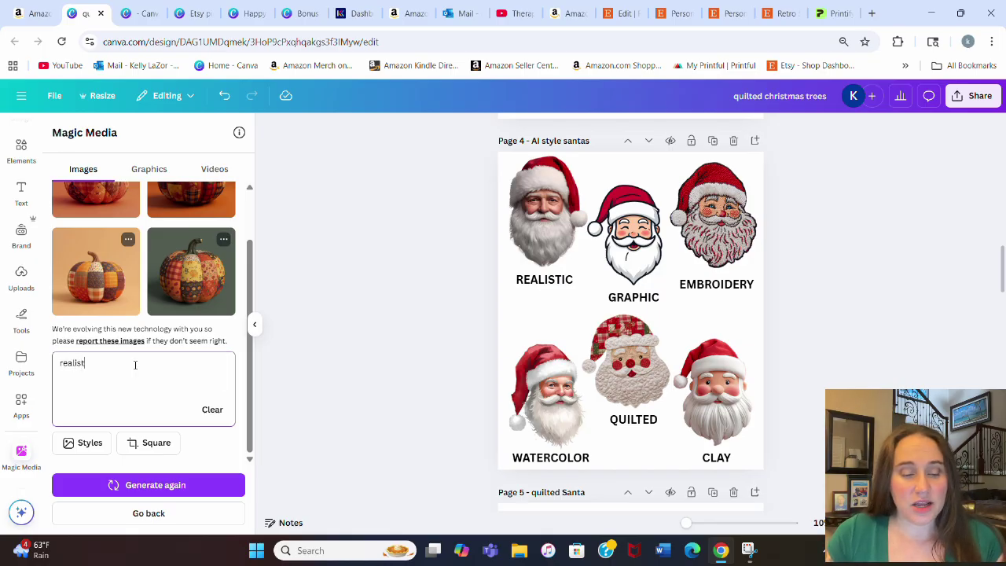
type("ic san")
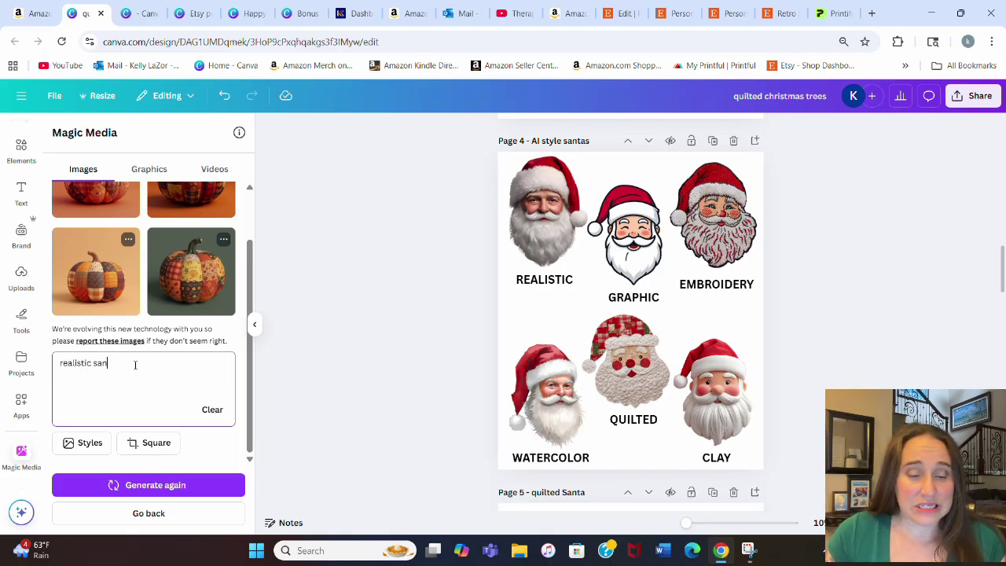
type("ta head on solid background")
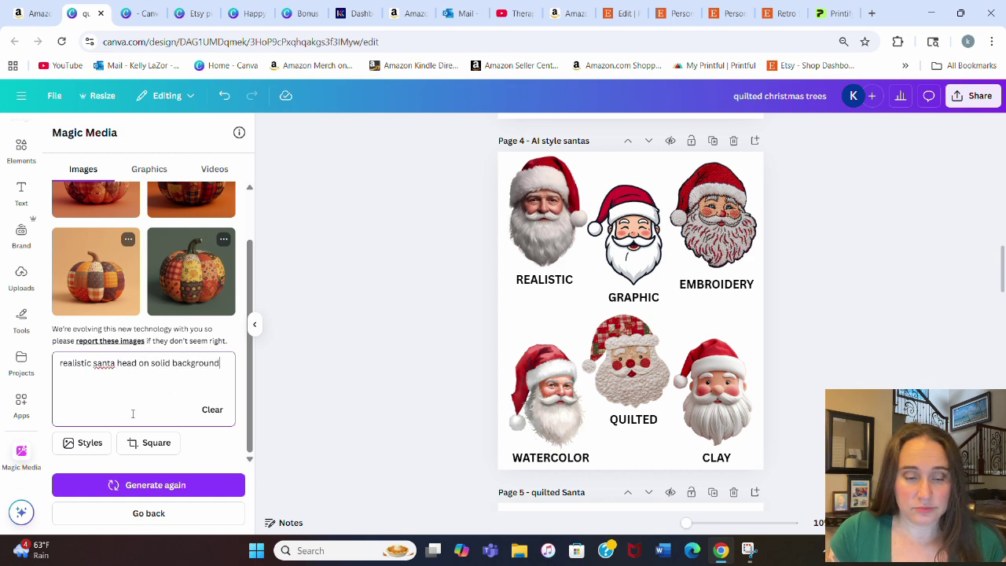
left_click(132, 486)
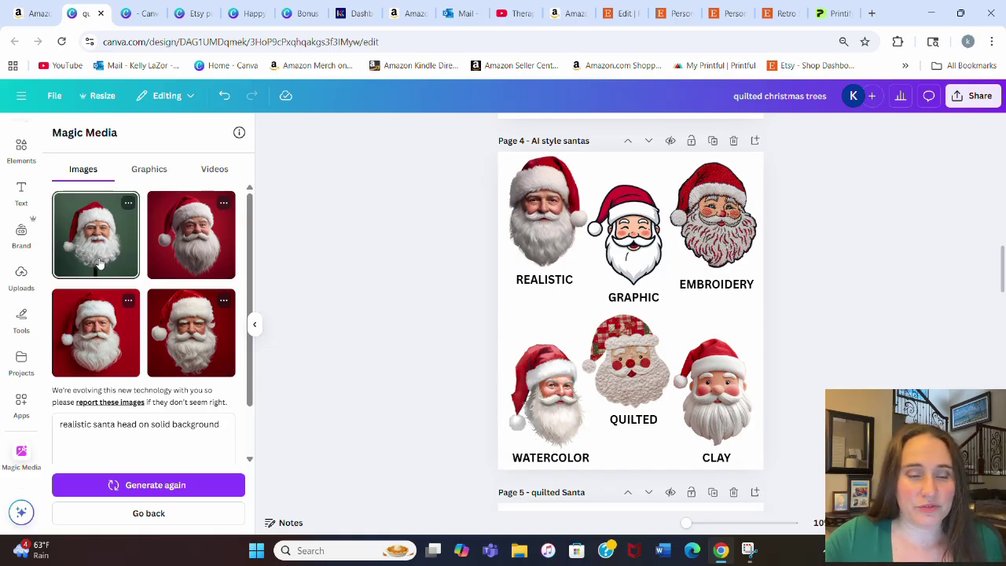
Step: Place the second red-background Santa over Page 4's REALISTIC slot and remove its background
left_click(193, 235)
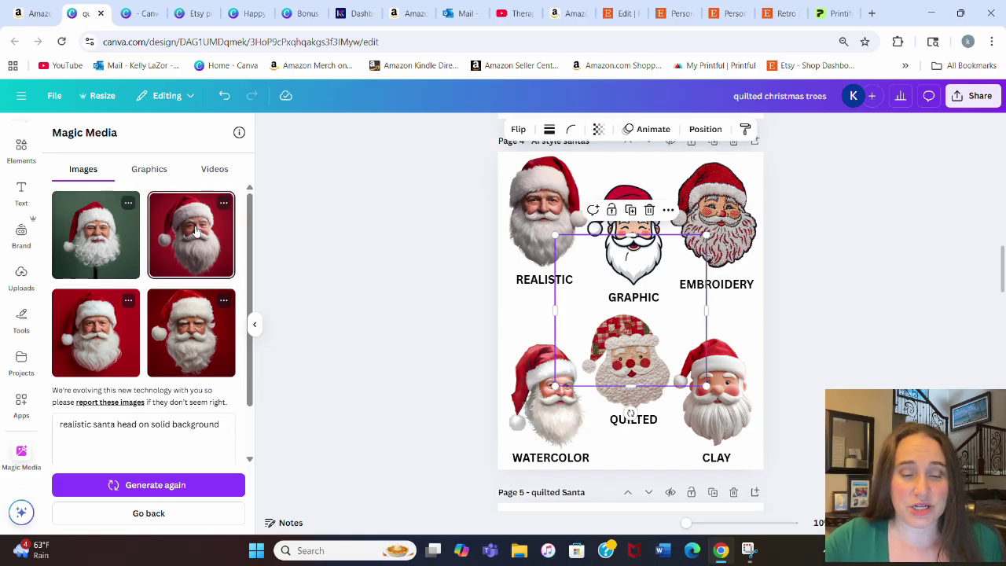
left_click_drag(633, 362, 582, 279)
left_click(508, 128)
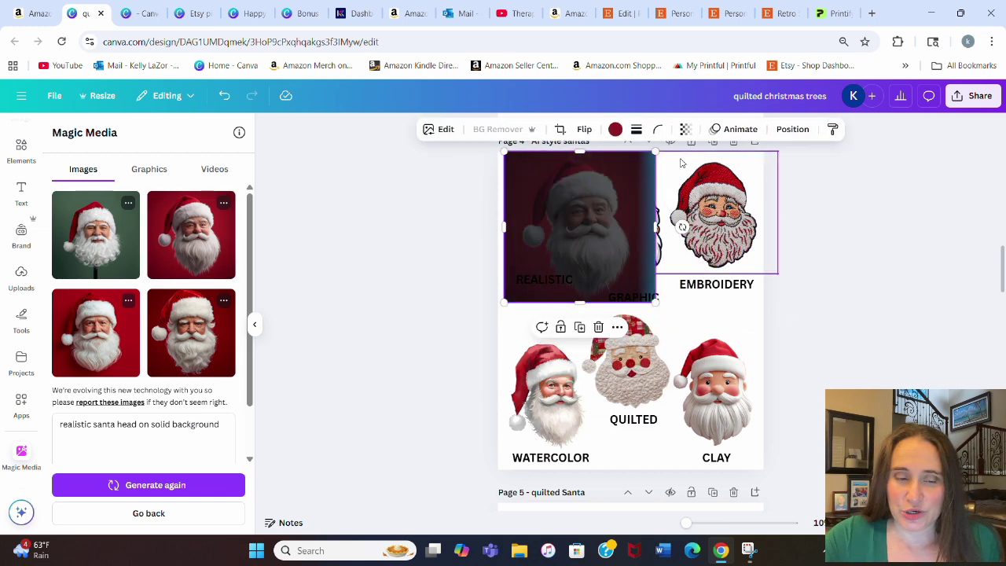
left_click_drag(606, 225, 236, 236)
Step: Change 'realistic' to 'graphic style' in the prompt and generate new Santa images
left_click(93, 425)
left_click_drag(93, 425, 36, 434)
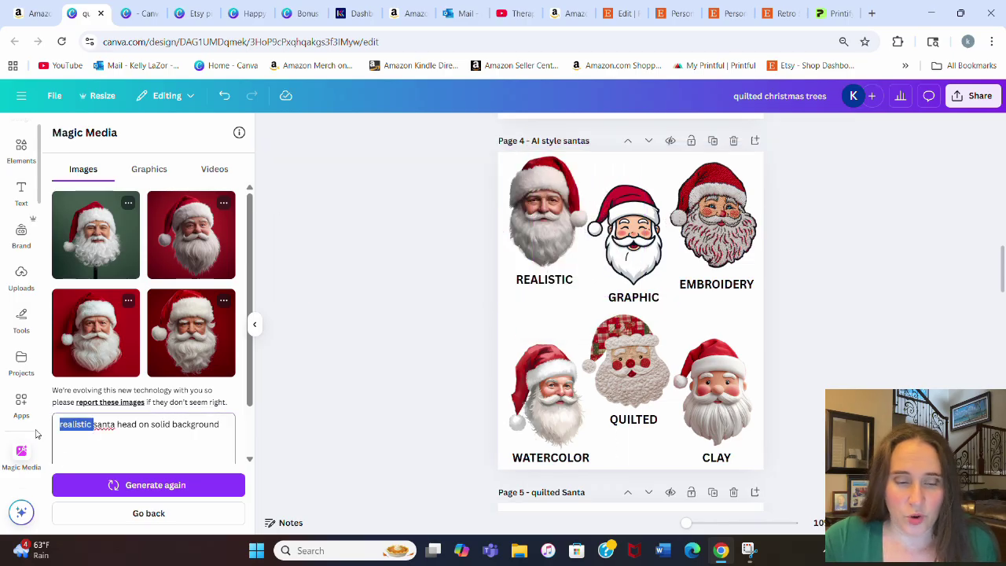
key("BackSpace")
type("graphi")
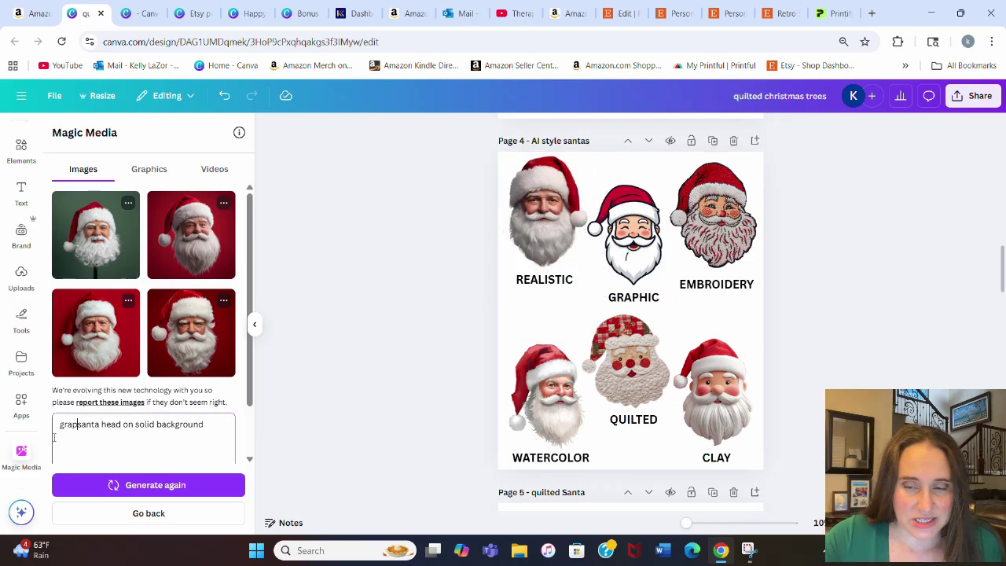
type("c ")
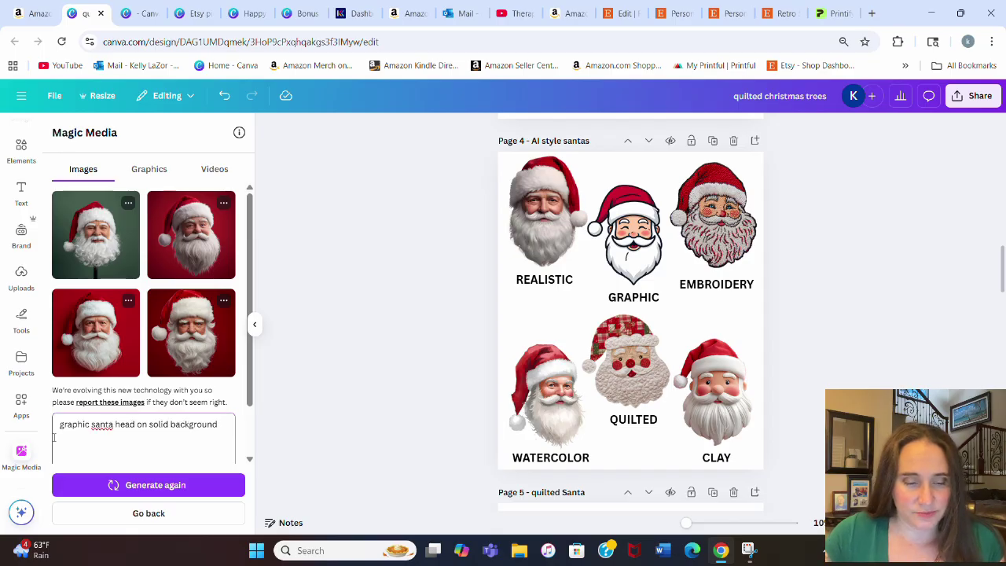
type("style")
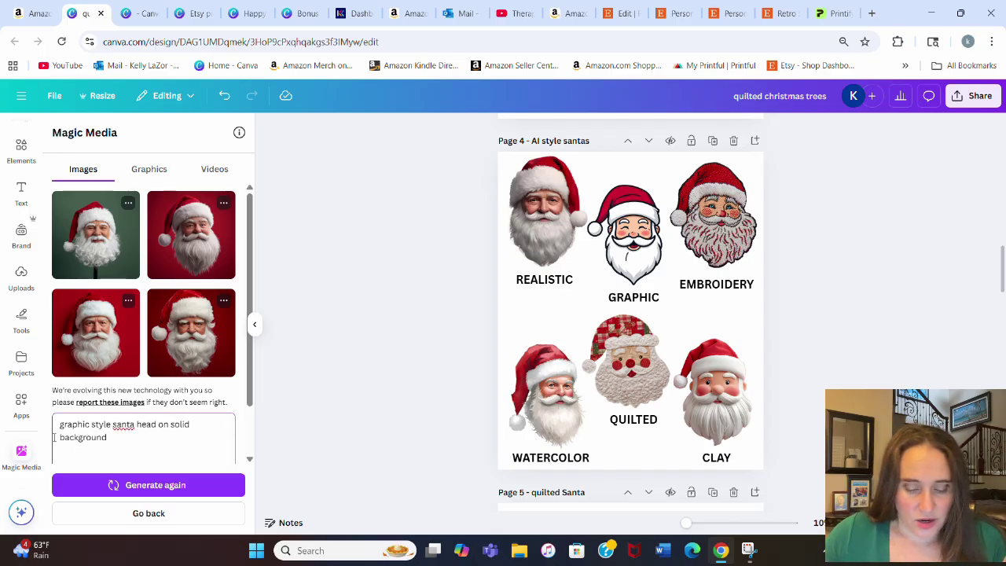
left_click(152, 485)
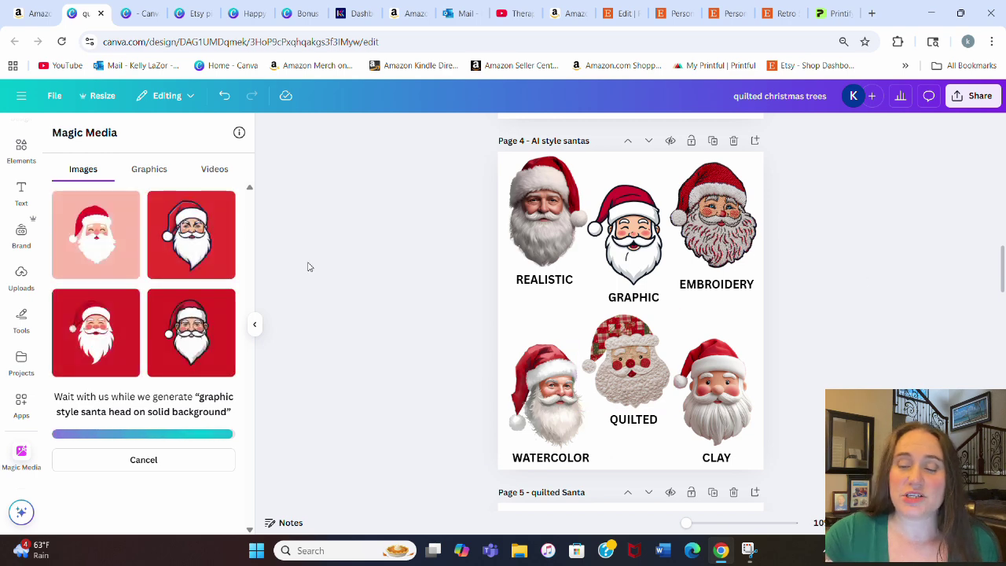
Step: Scroll down the canvas to Page 5, the quilted Santa page
scroll(382, 247, "down", 1)
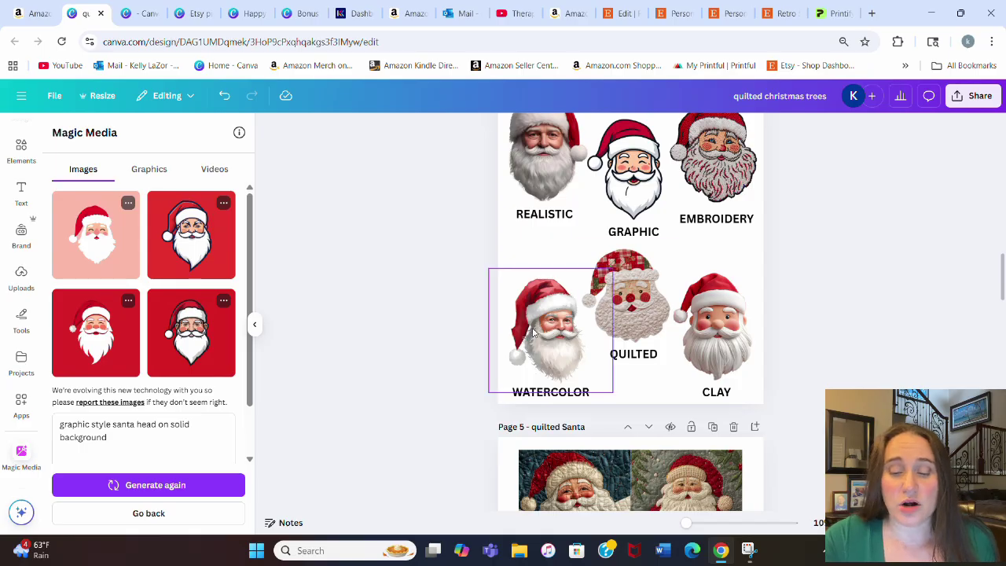
scroll(533, 333, "up", 1)
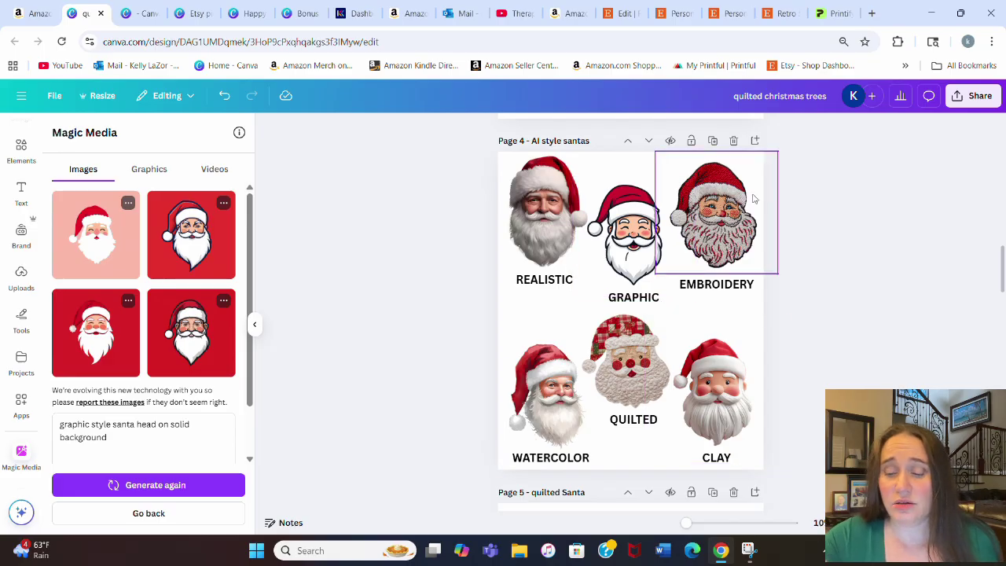
scroll(810, 212, "down", 3)
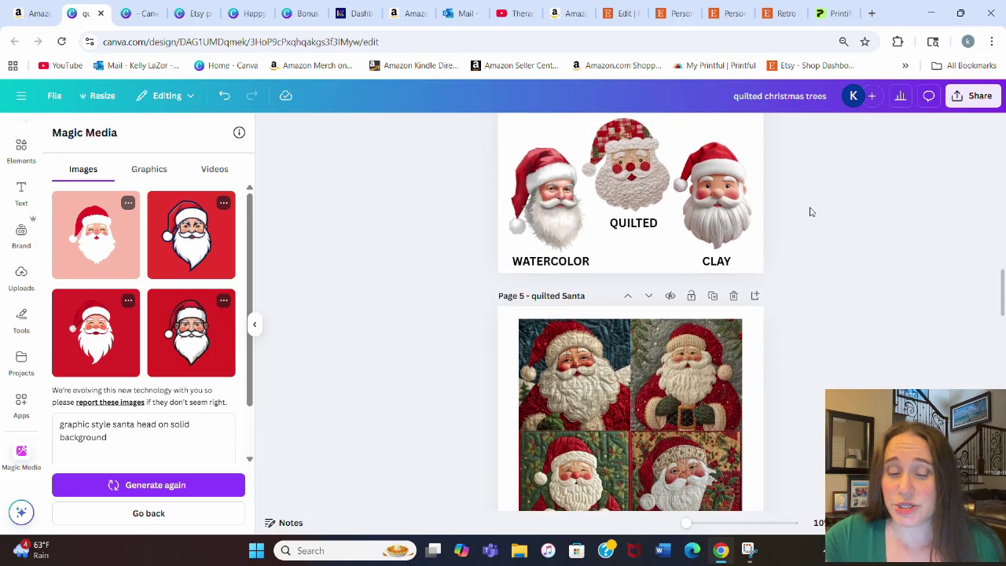
scroll(811, 211, "down", 2)
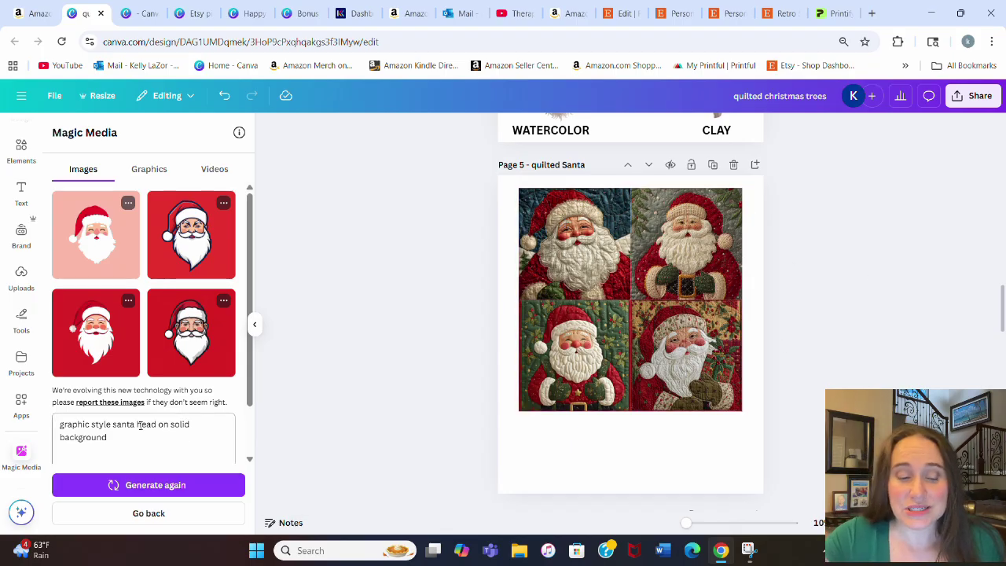
Step: Edit the prompt to 'quilted style santa', dropping 'head on solid background', and generate images
double_click(85, 425)
type("quilte")
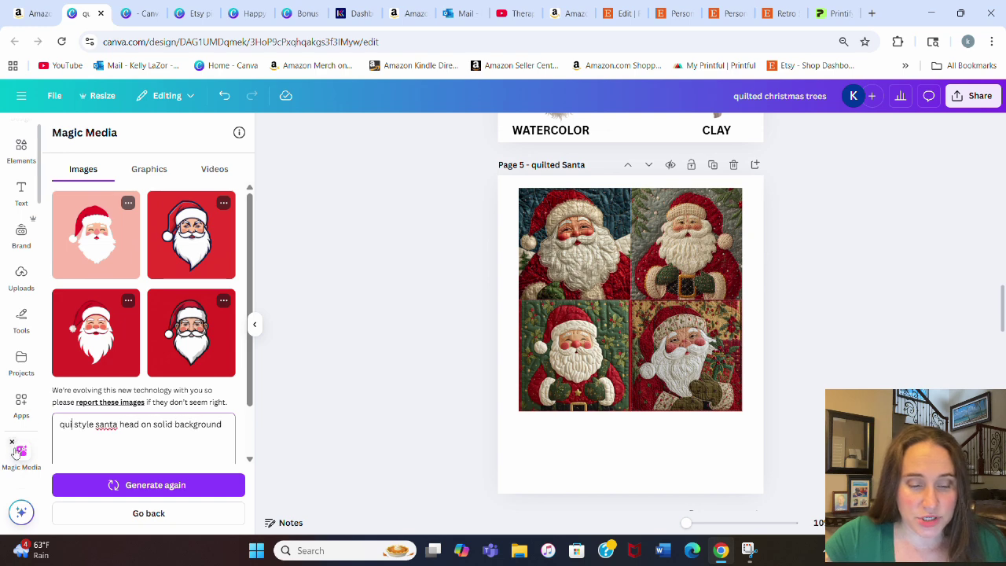
type("d")
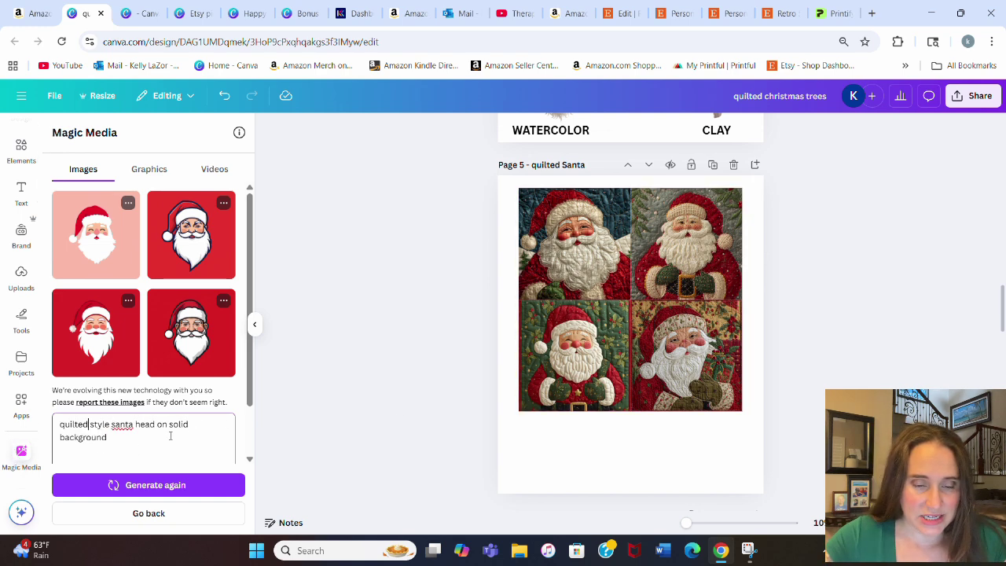
left_click_drag(136, 426, 159, 444)
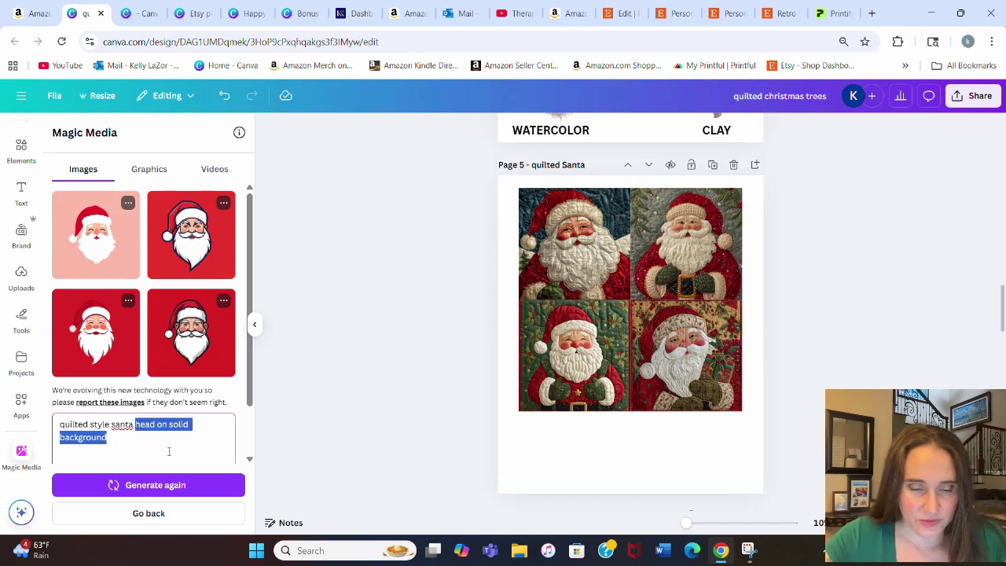
key("BackSpace")
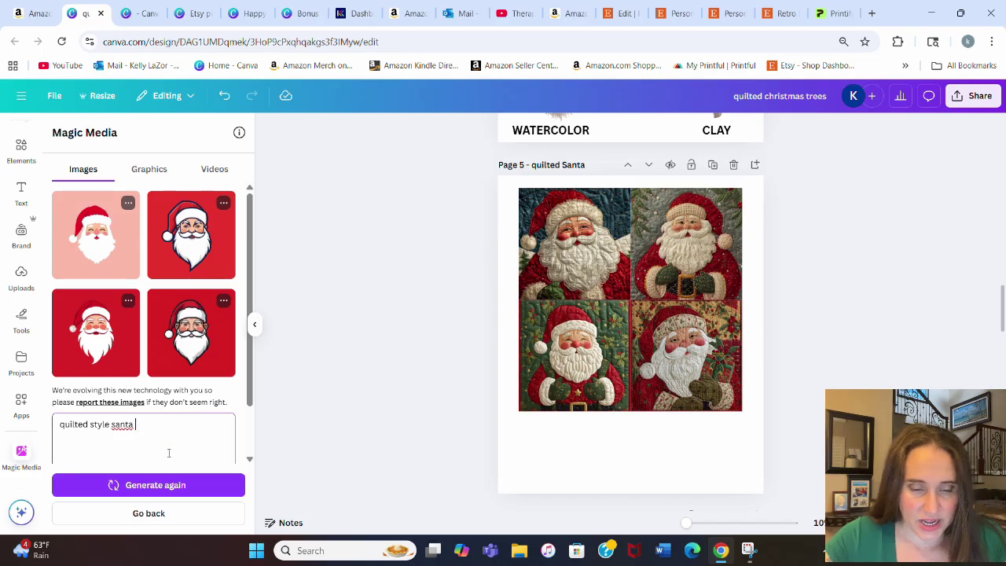
left_click(128, 487)
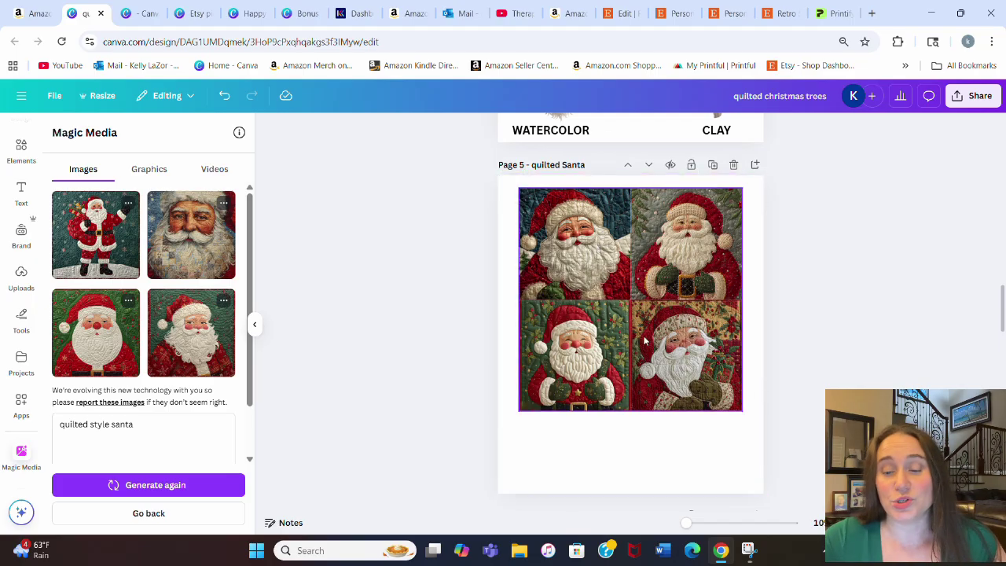
Step: Scroll up and down through Pages 4 and 5 of the Santa design
scroll(612, 237, "up", 3)
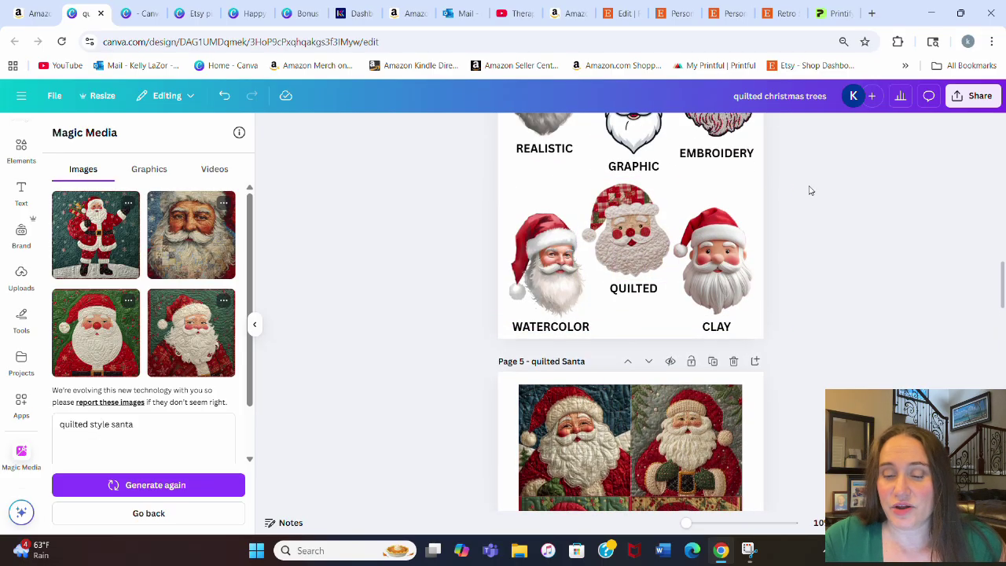
scroll(664, 411, "down", 2)
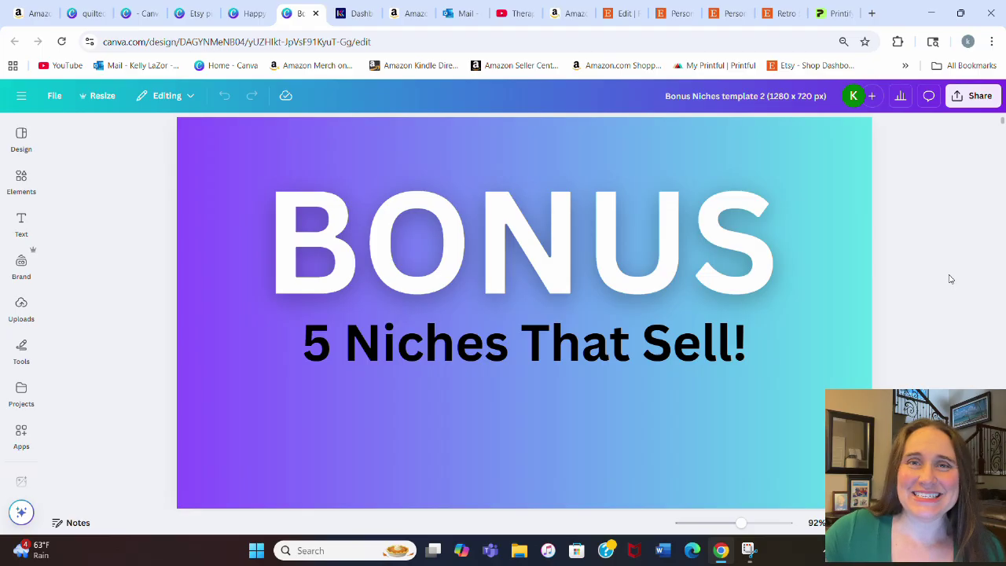
Step: Scroll down to Page 2 listing five bird-watching shirt slogans
scroll(947, 259, "down", 5)
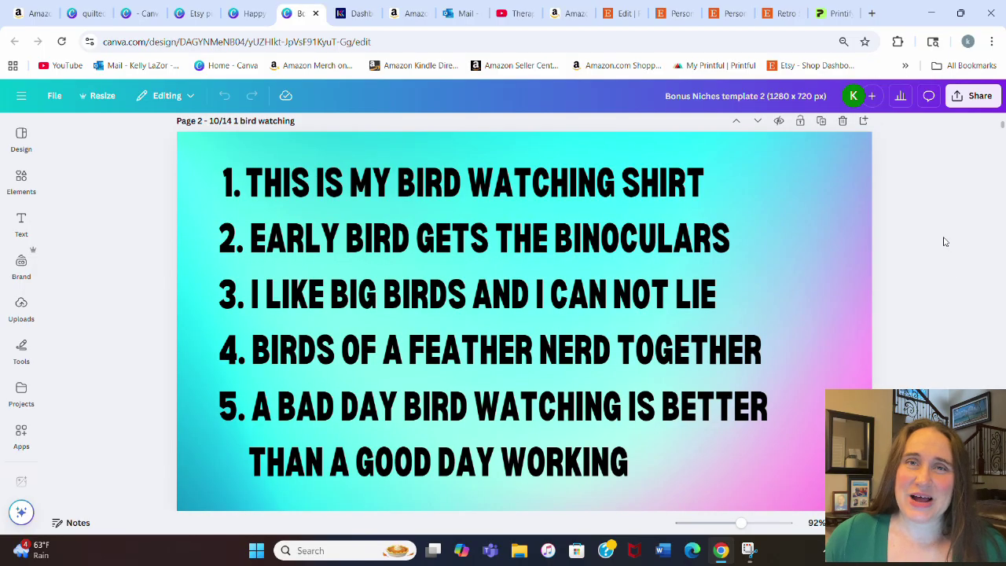